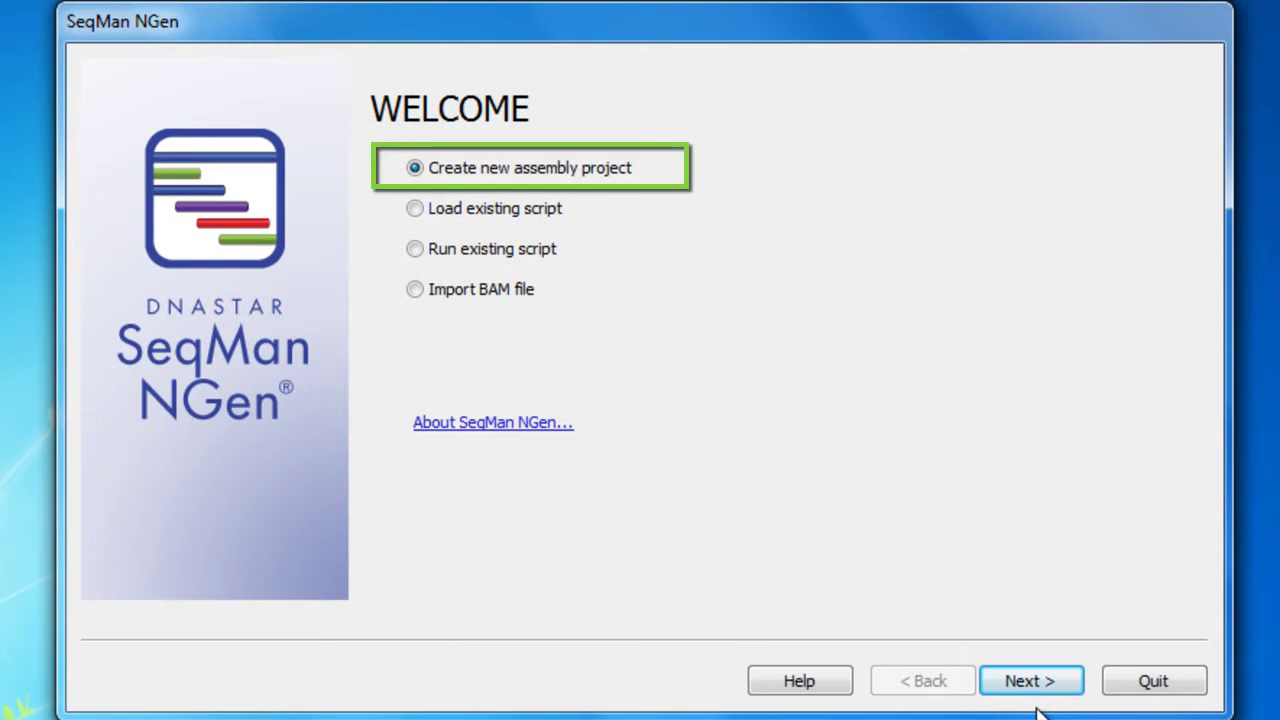
# Start a new templated transcriptome assembly named Human Tissues RNA-Seq on the Human-GRCh37.p5 template.
pyautogui.click(1046, 680)
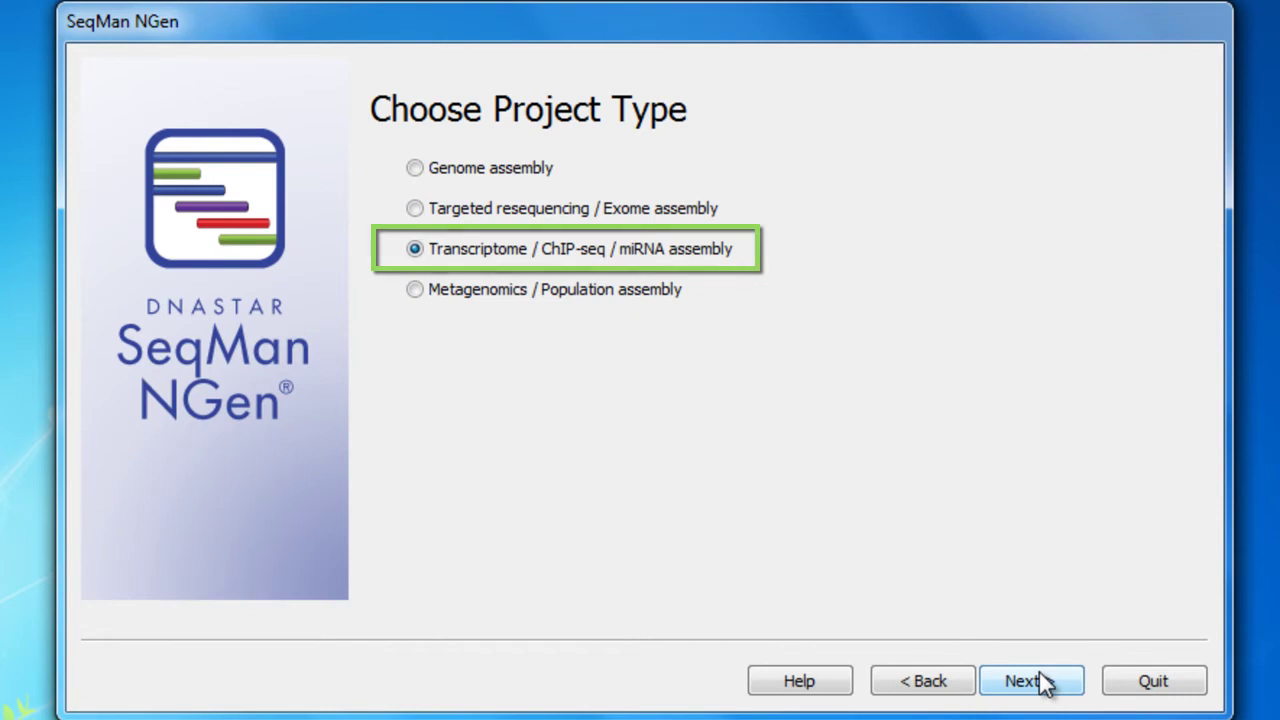
pyautogui.click(1041, 688)
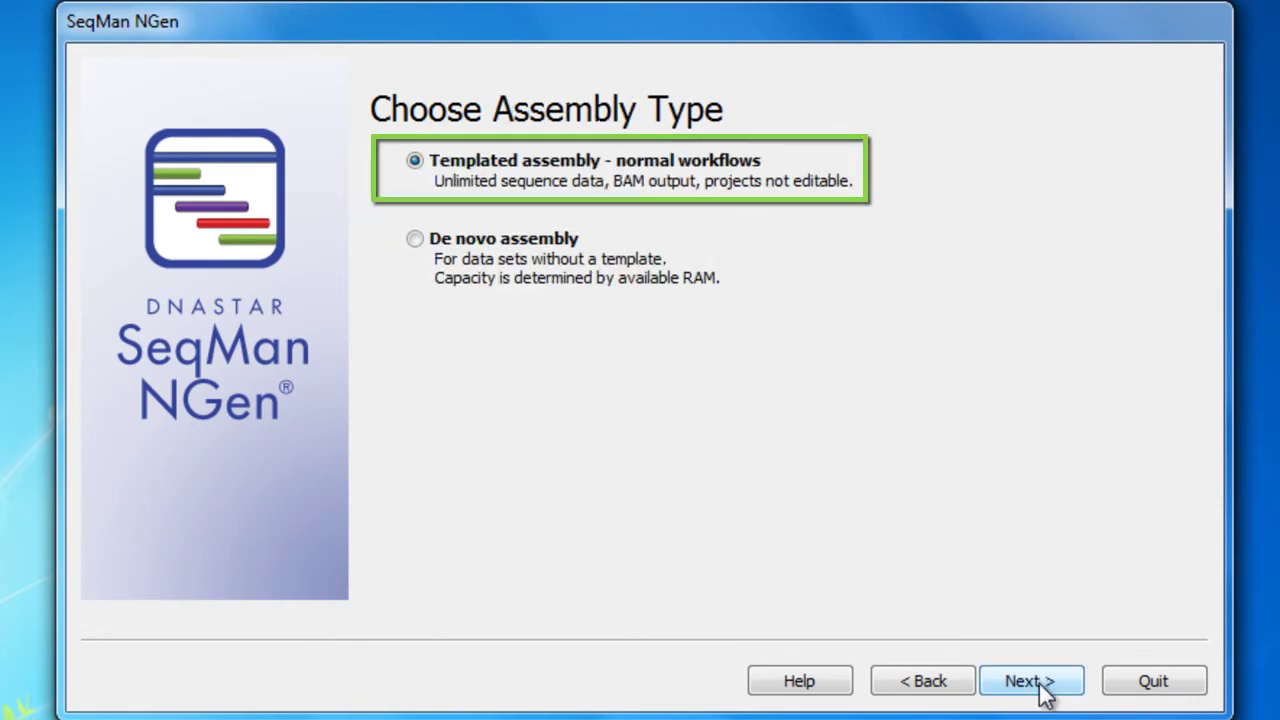
pyautogui.click(1041, 690)
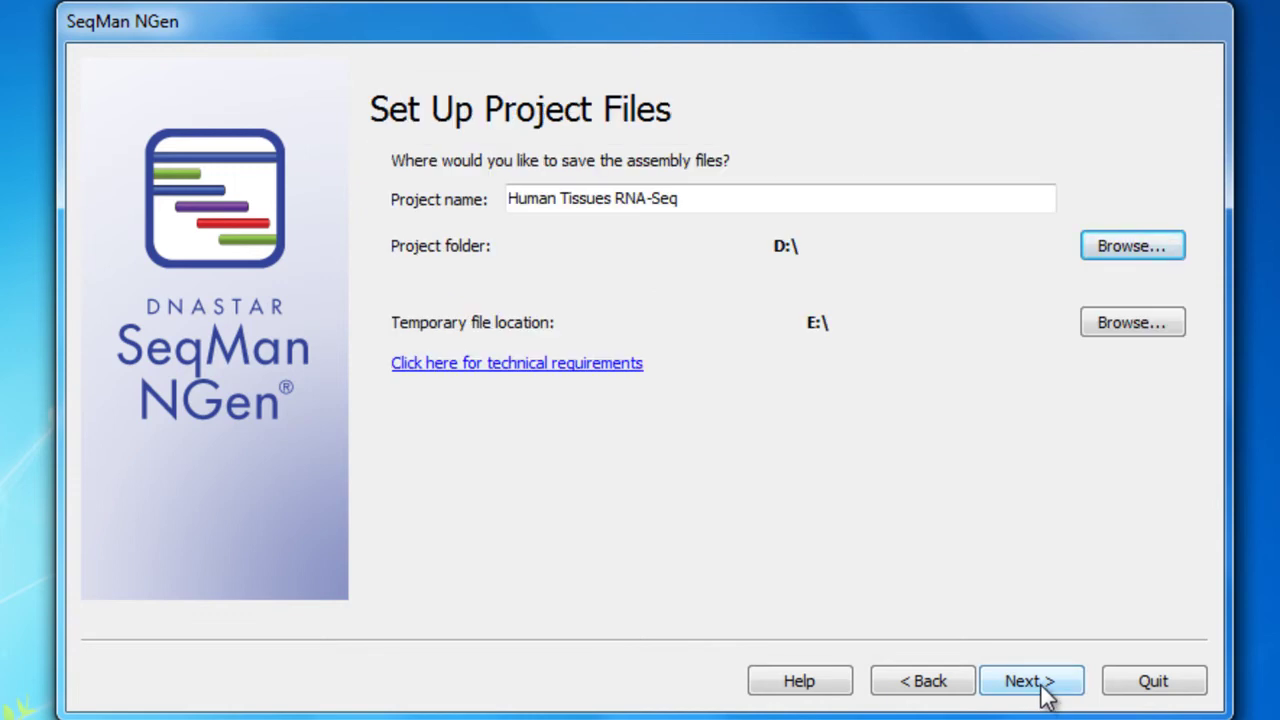
pyautogui.click(1045, 697)
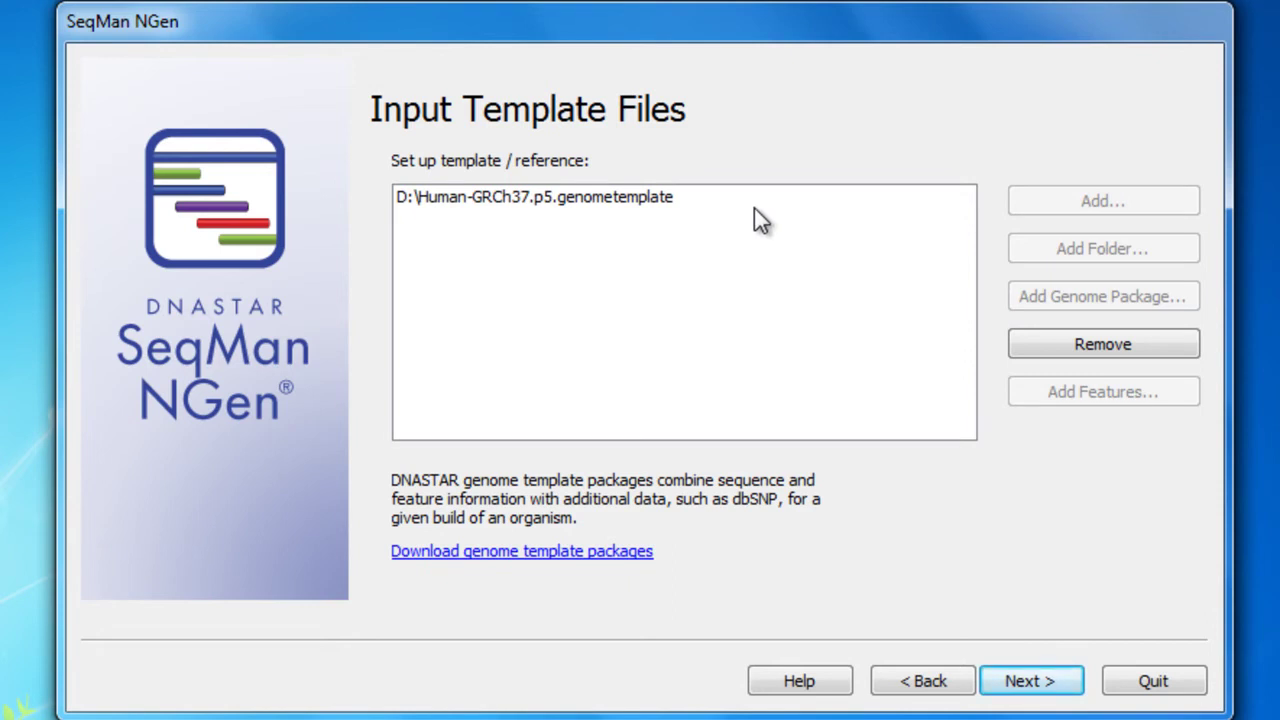
pyautogui.click(1047, 692)
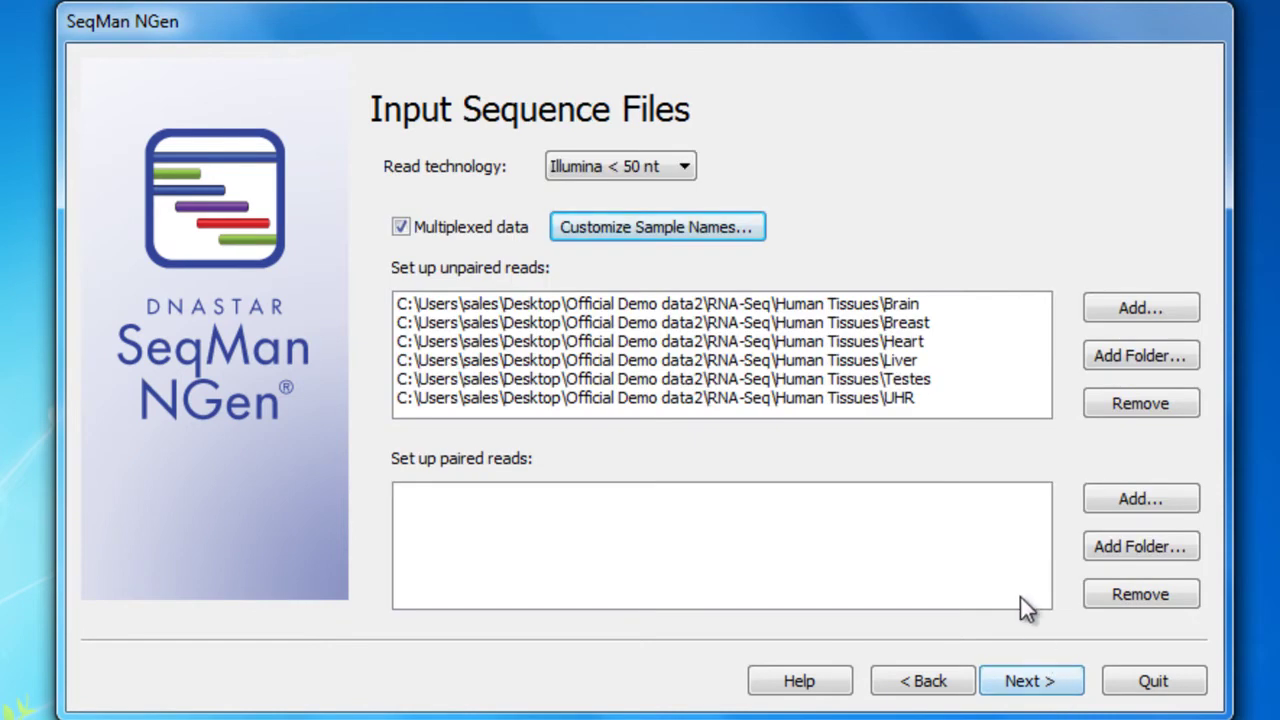
pyautogui.click(686, 166)
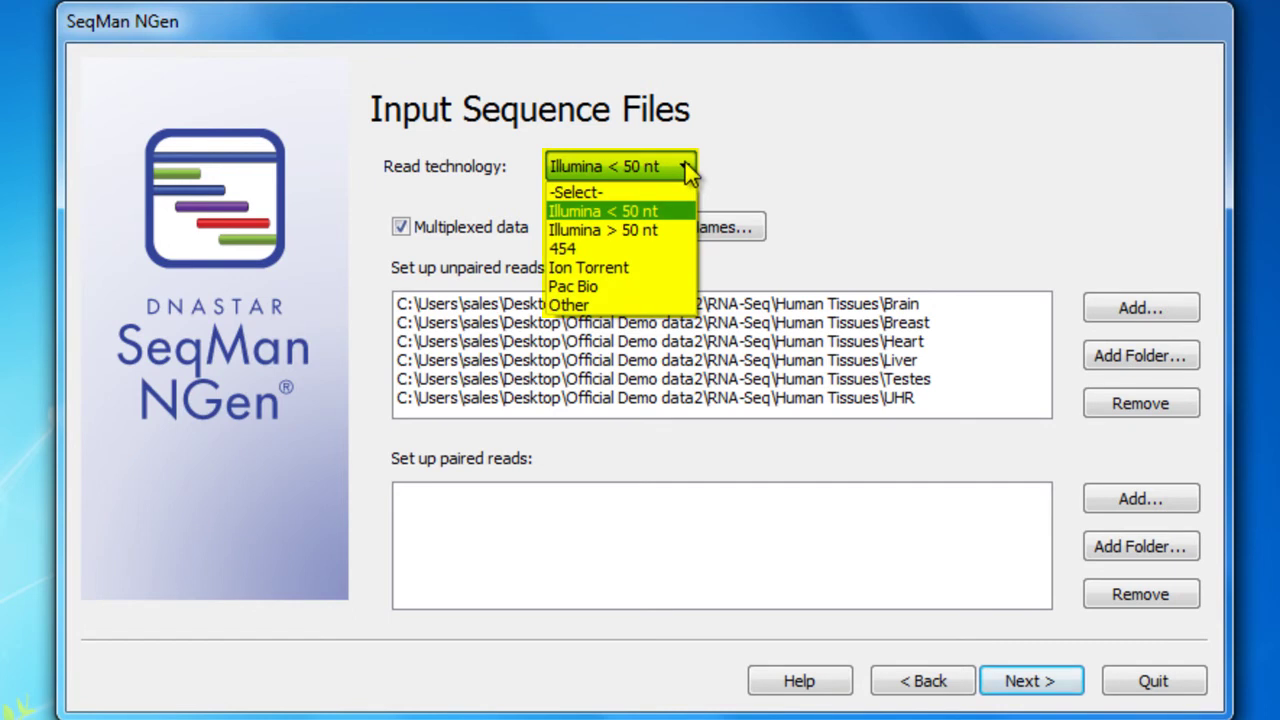
pyautogui.click(686, 168)
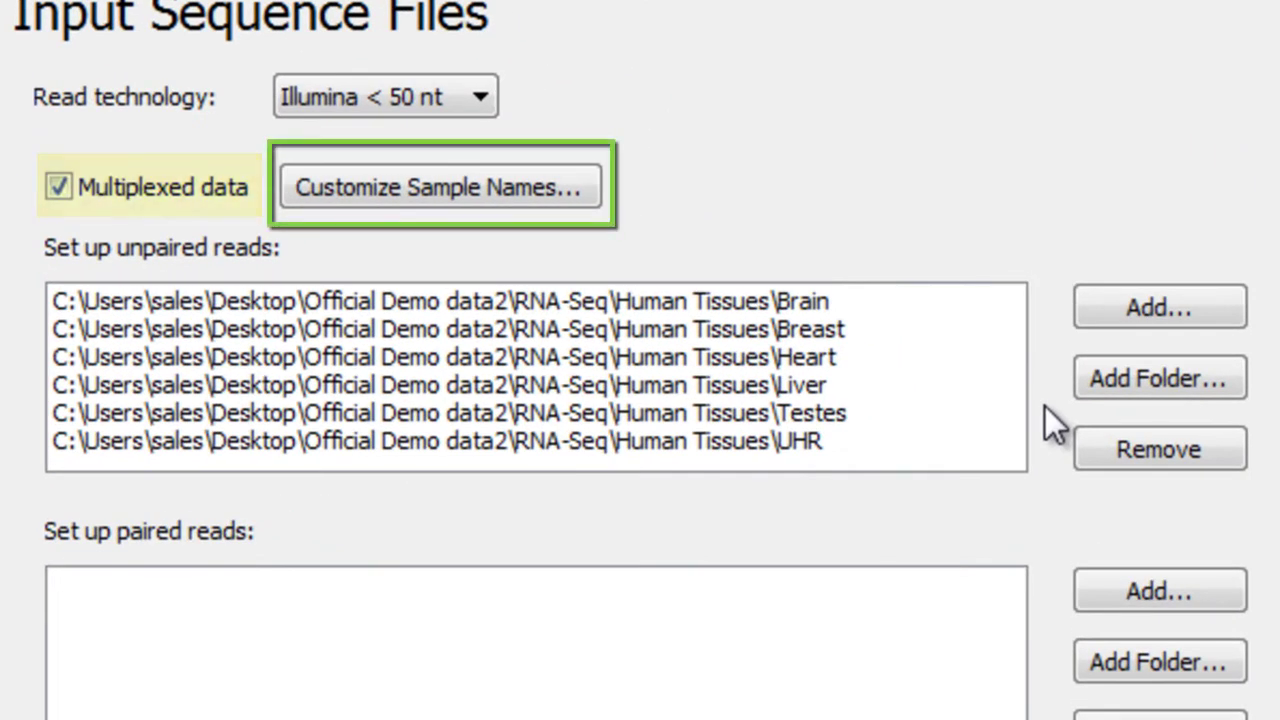
pyautogui.click(580, 193)
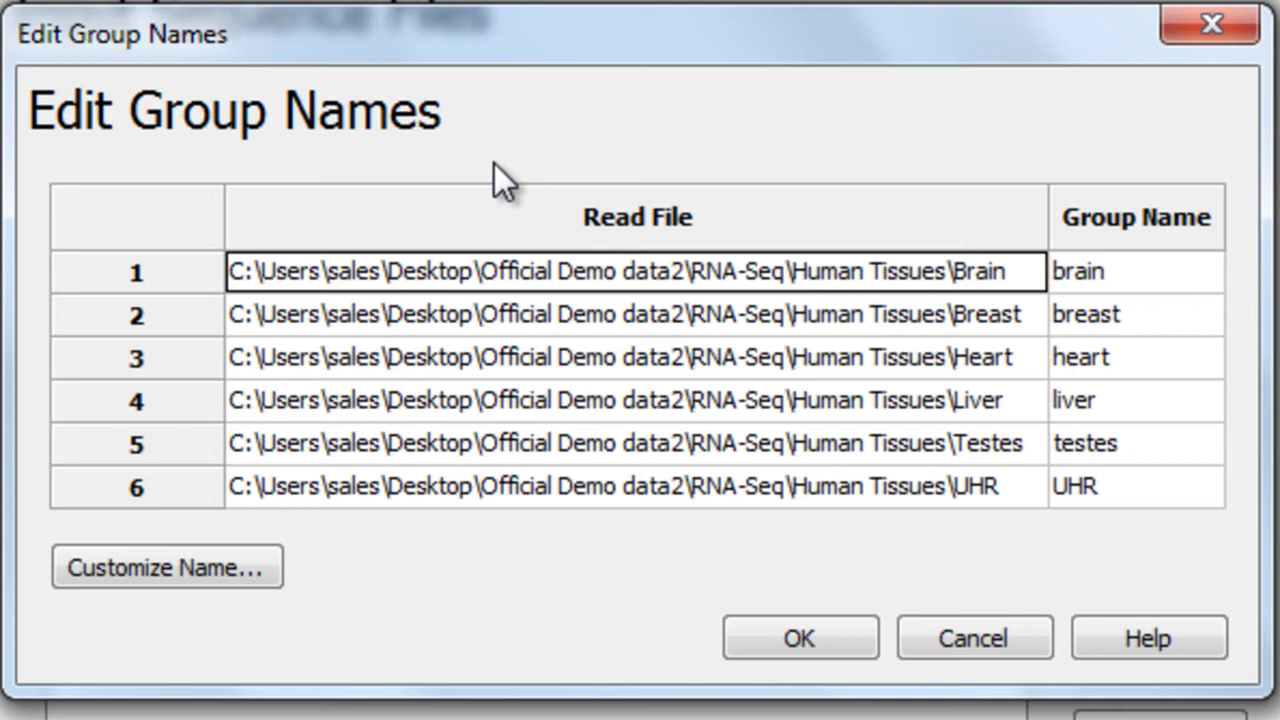
pyautogui.doubleClick(1146, 277)
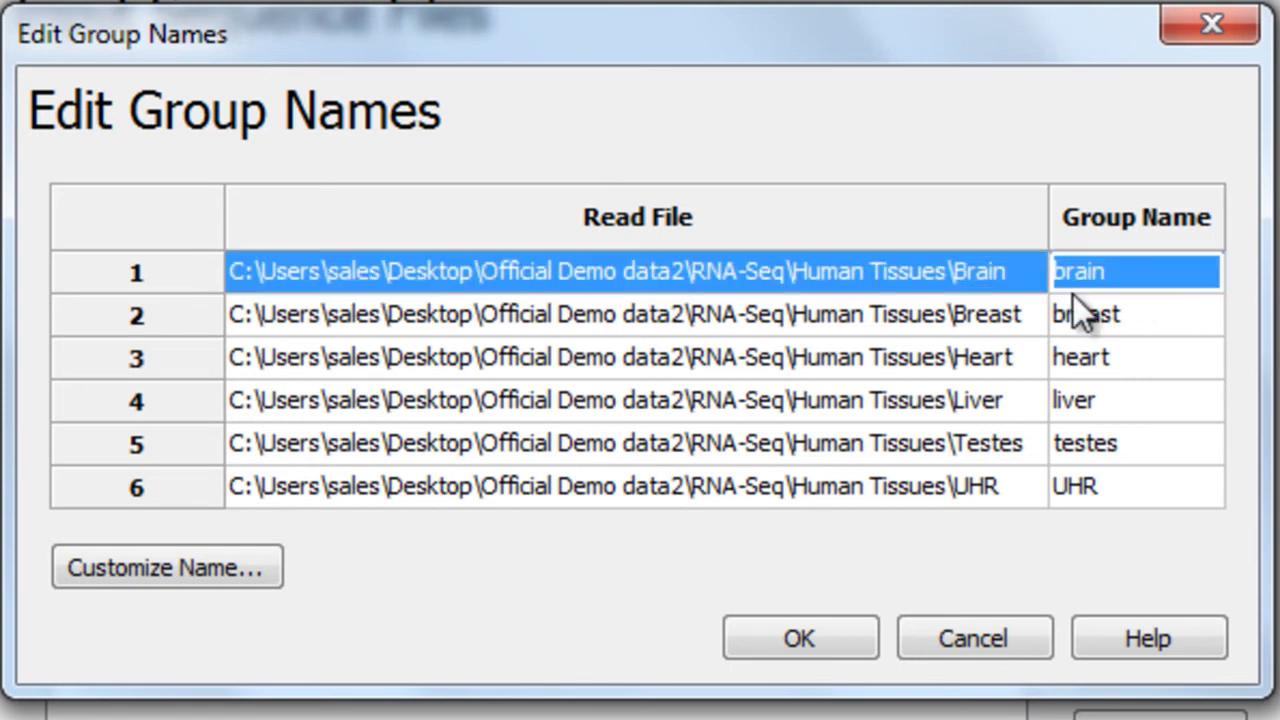
pyautogui.click(836, 643)
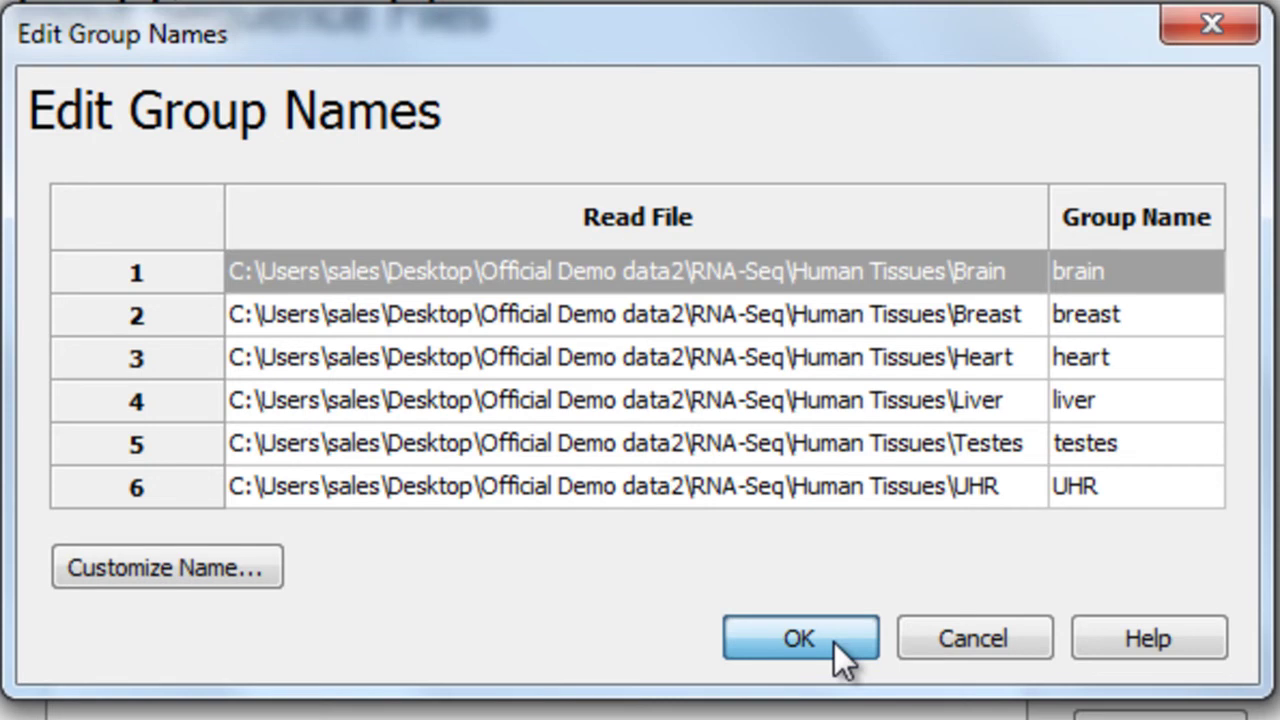
pyautogui.click(834, 642)
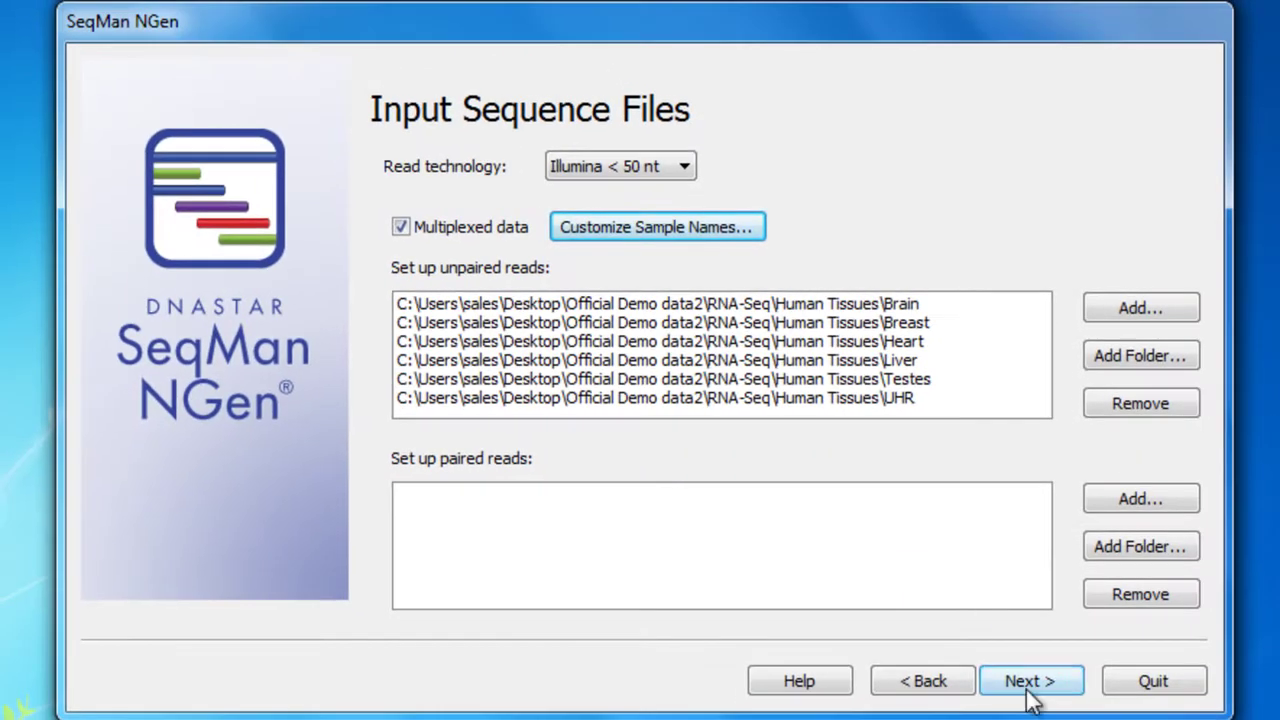
# Keep automatic mer size, automatic match percentage and diploid ploidy, then launch the assembly.
pyautogui.click(1028, 692)
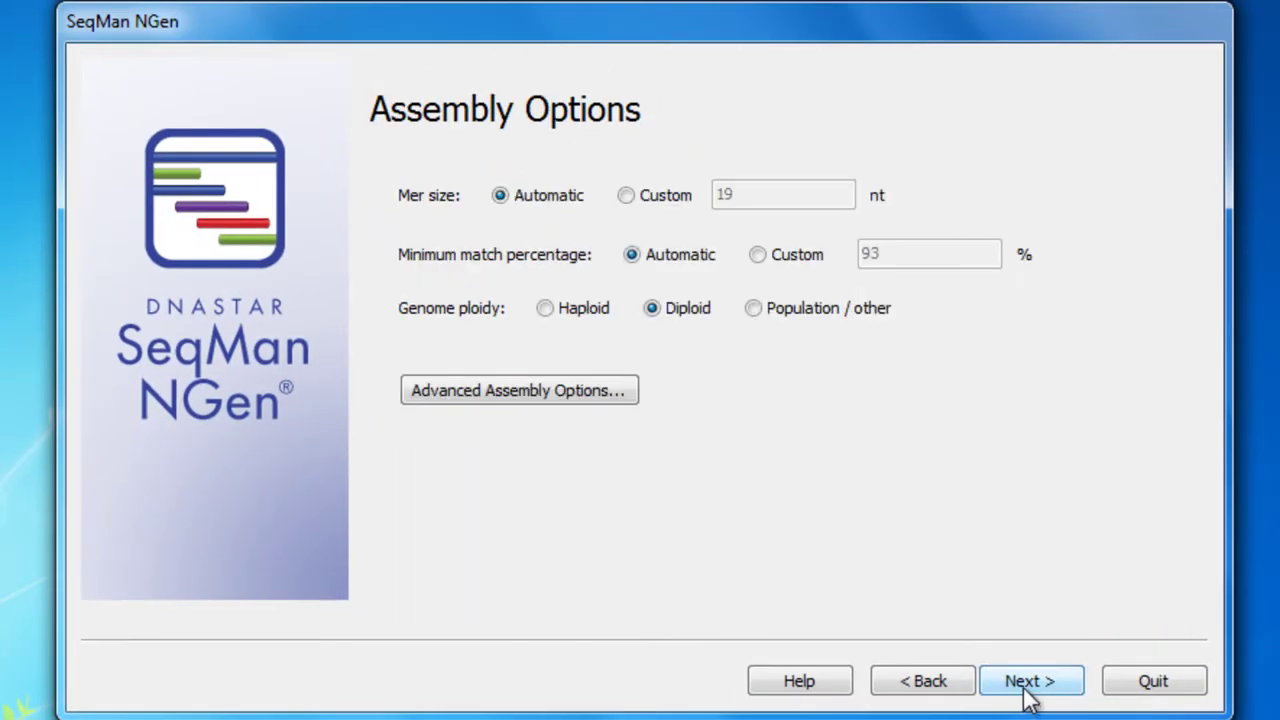
pyautogui.click(1028, 690)
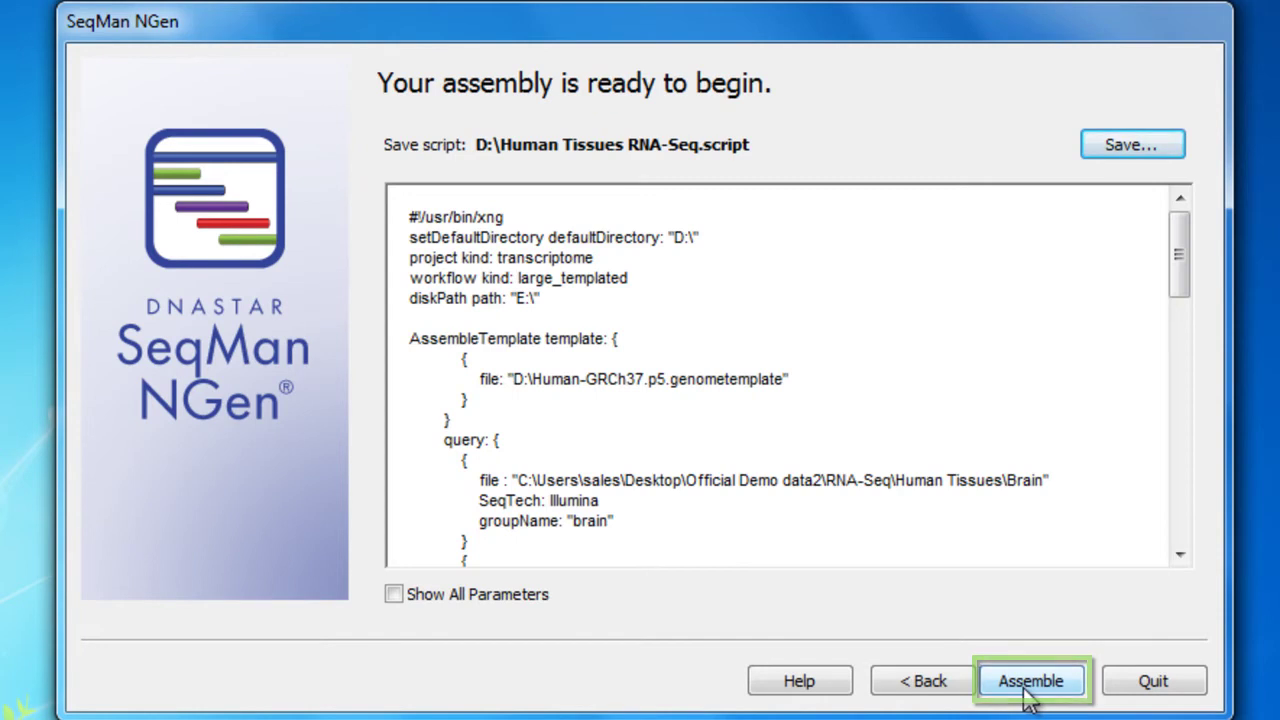
pyautogui.click(1026, 697)
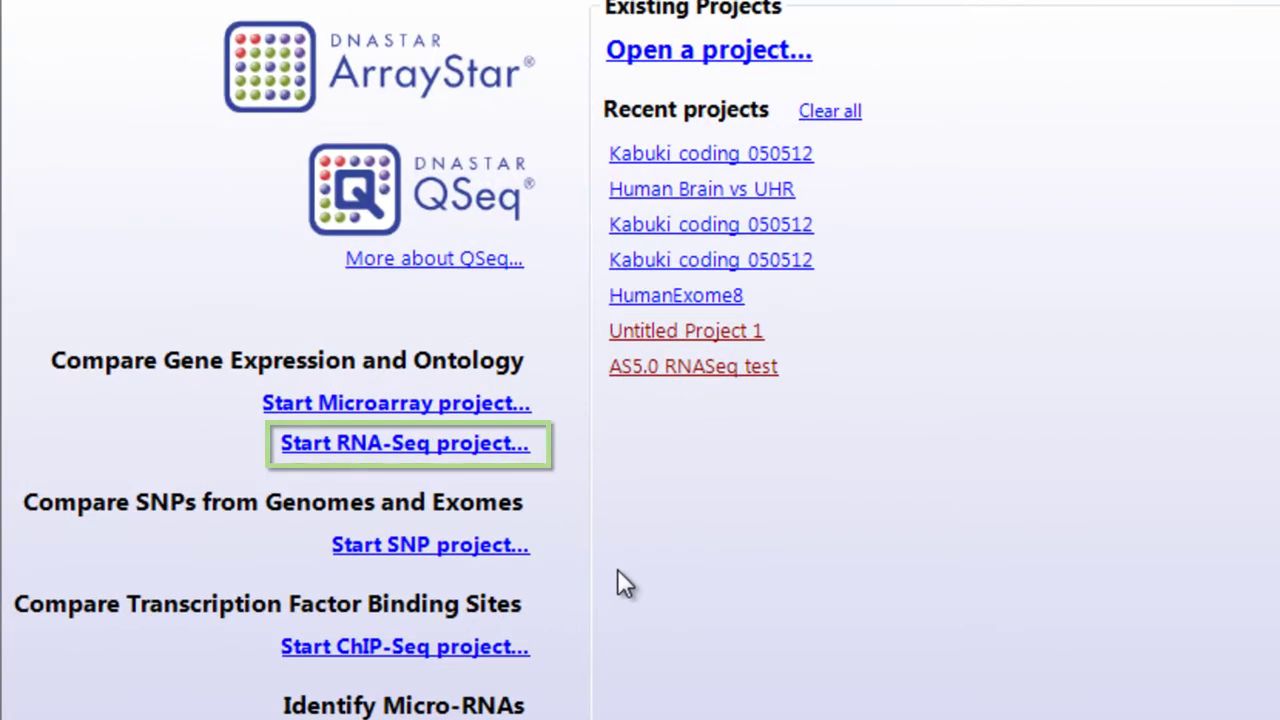
# Start an RNA-Seq project with the Human Tissues RNA-Seq.assembly folder as its data source.
pyautogui.click(515, 446)
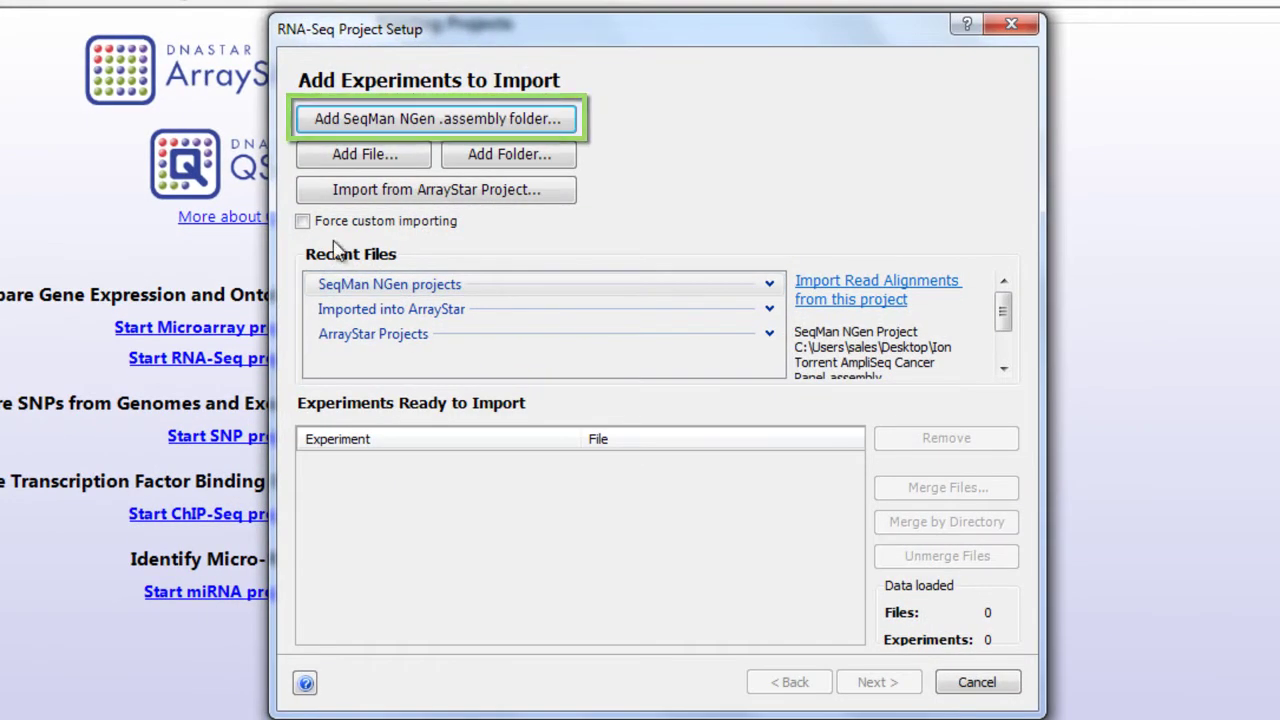
pyautogui.click(358, 122)
pyautogui.click(688, 478)
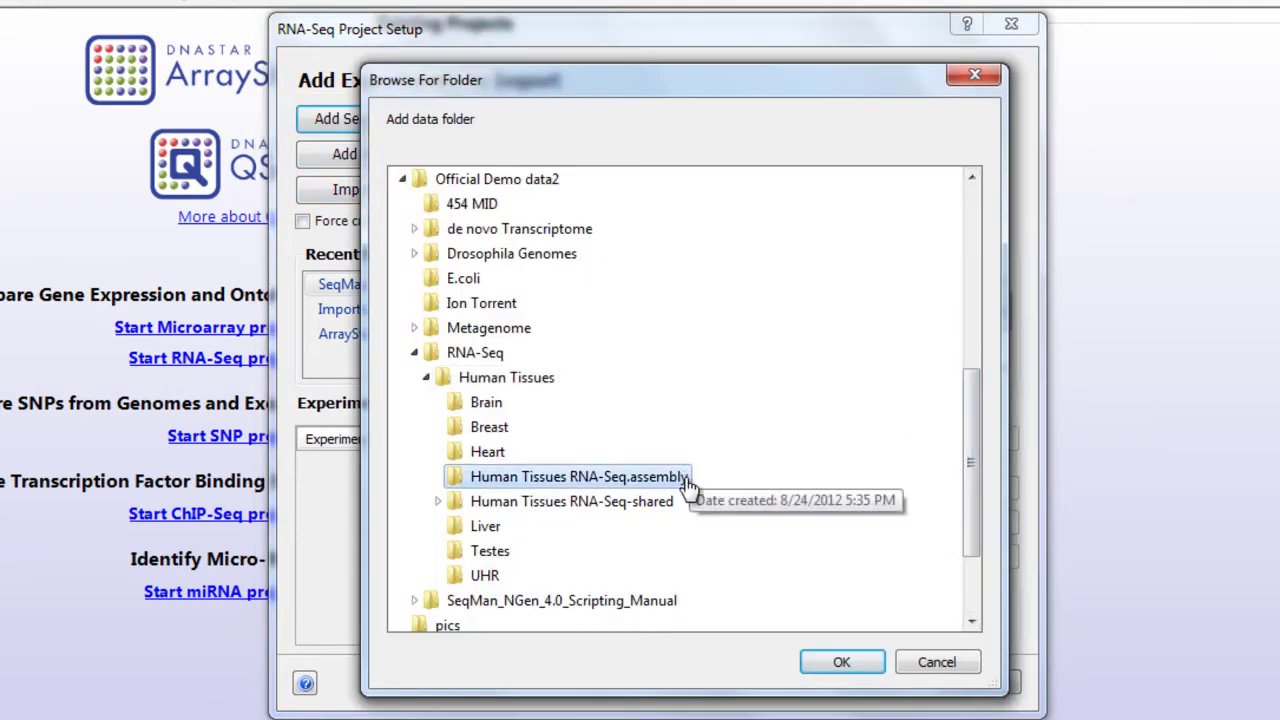
pyautogui.click(842, 664)
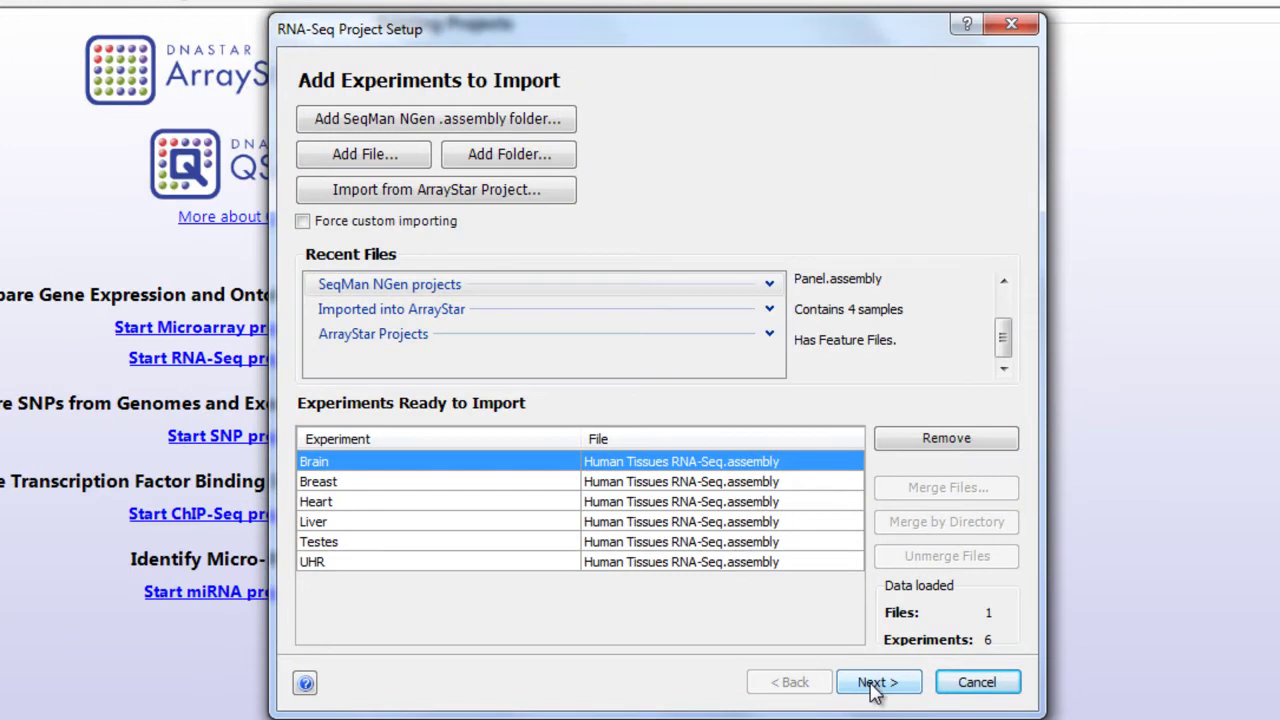
pyautogui.click(873, 684)
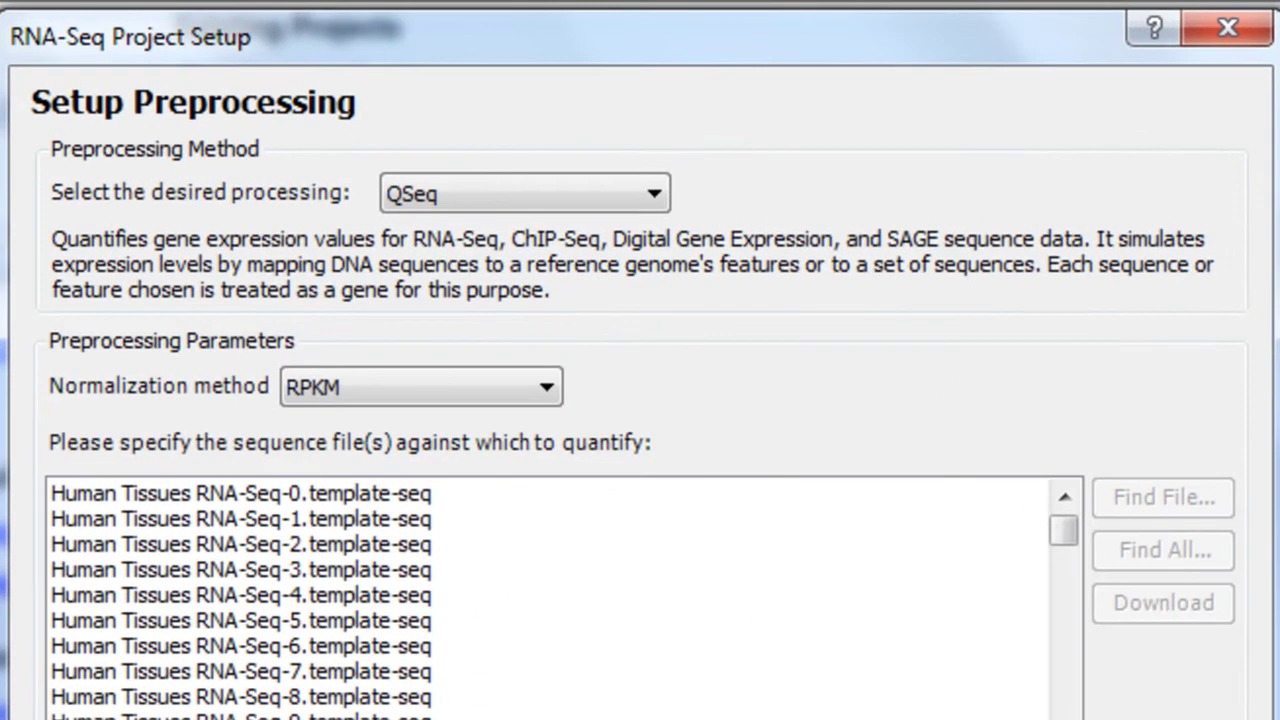
# Keep RPKM normalization and the chosen feature types for preprocessing the six tissue experiments.
pyautogui.click(546, 388)
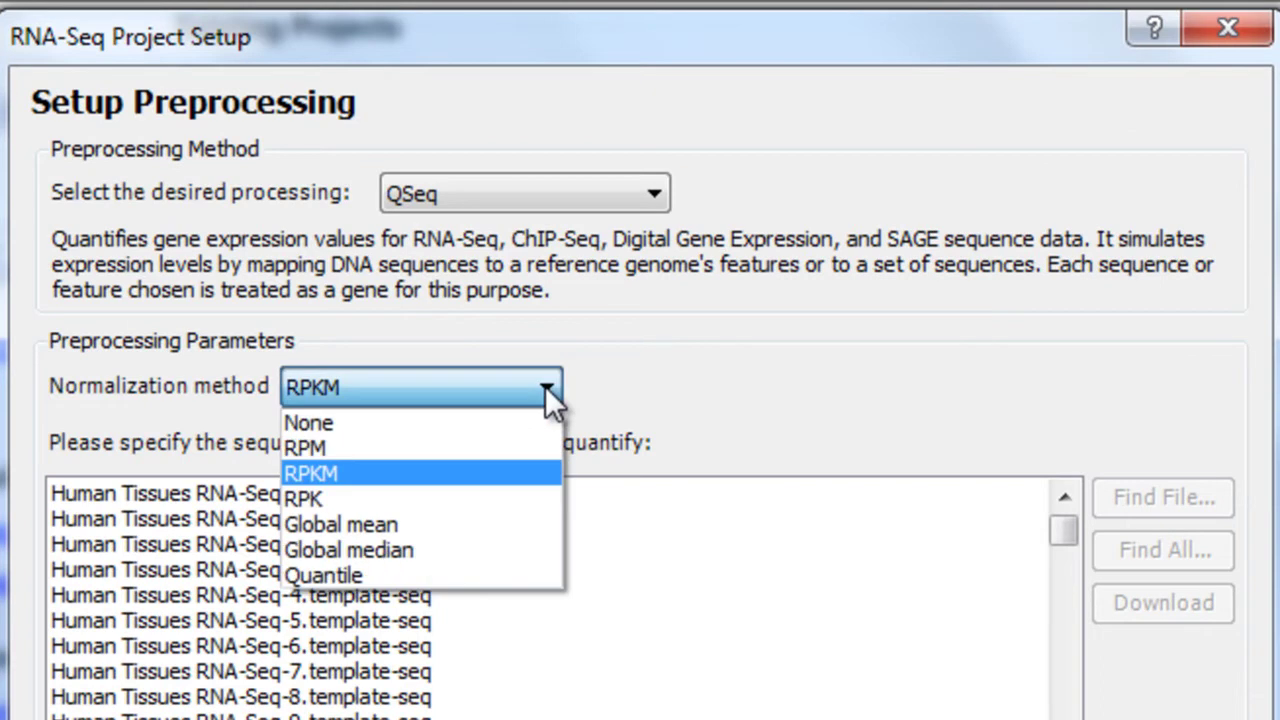
pyautogui.click(547, 390)
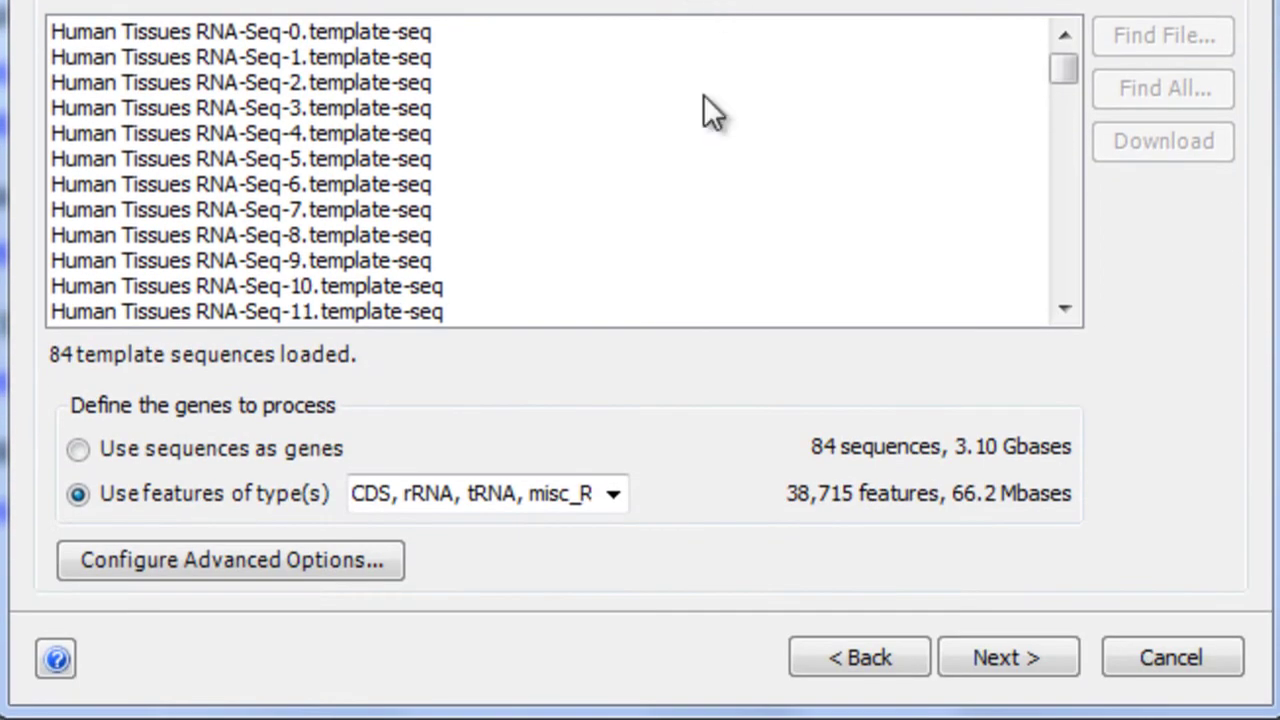
pyautogui.click(612, 497)
pyautogui.click(612, 497)
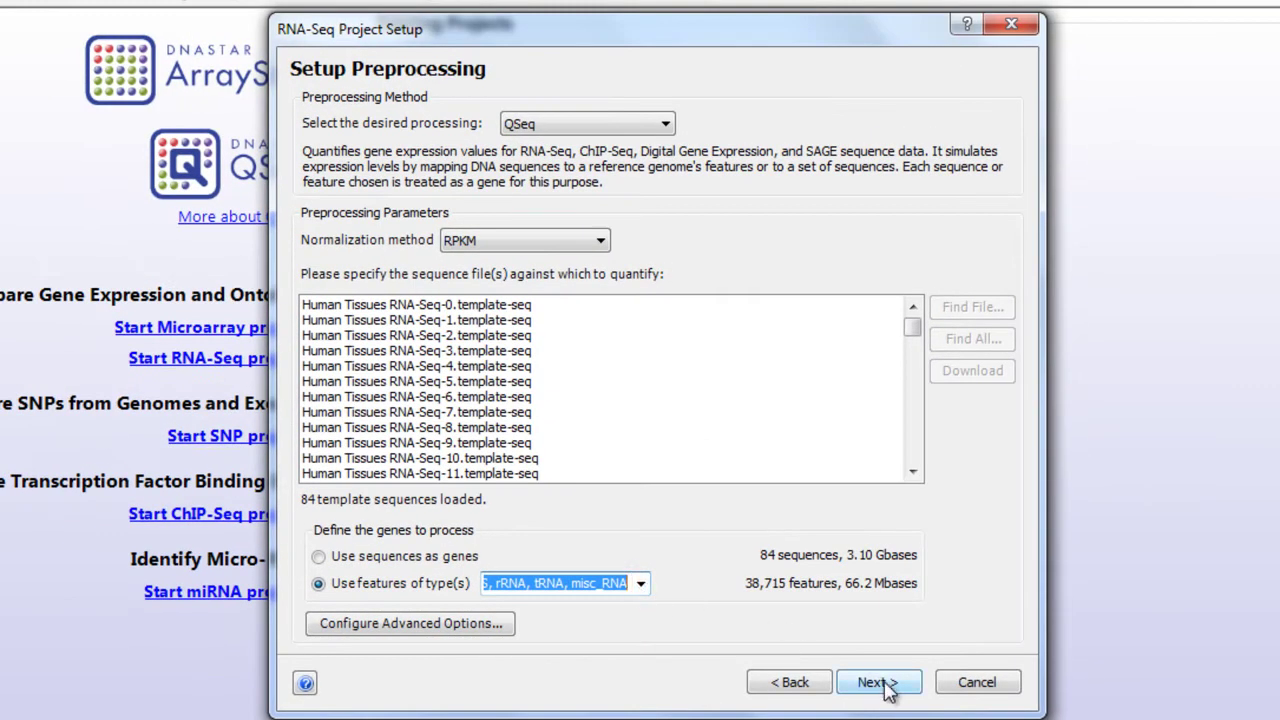
pyautogui.click(889, 690)
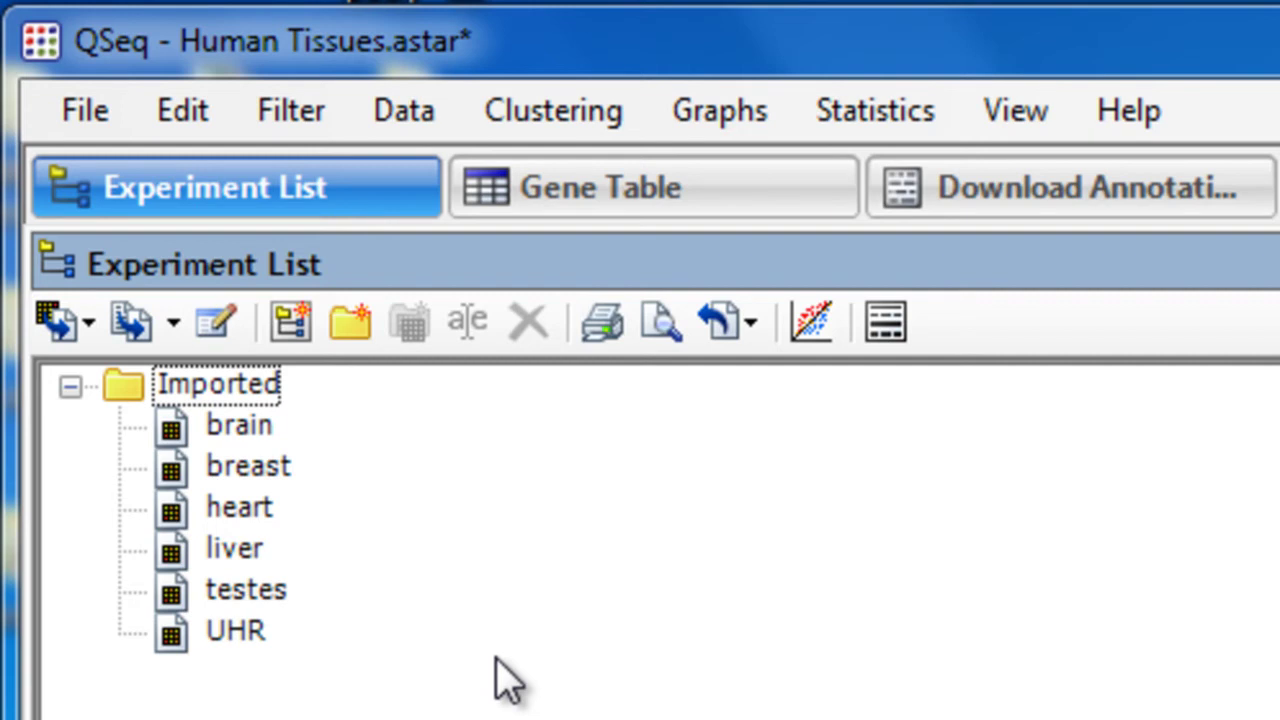
# Plot UHR (x-axis) against brain (y-axis) and select the 4,578 genes at 8-fold change.
pyautogui.click(683, 112)
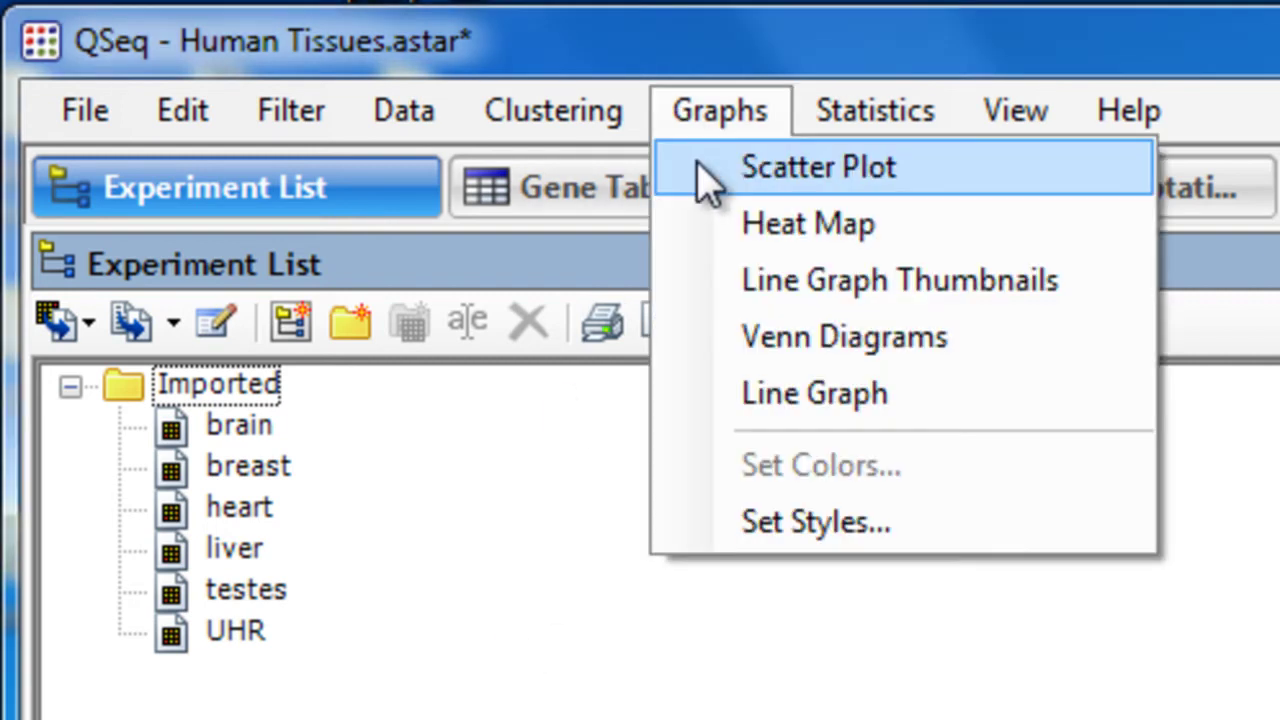
pyautogui.click(708, 183)
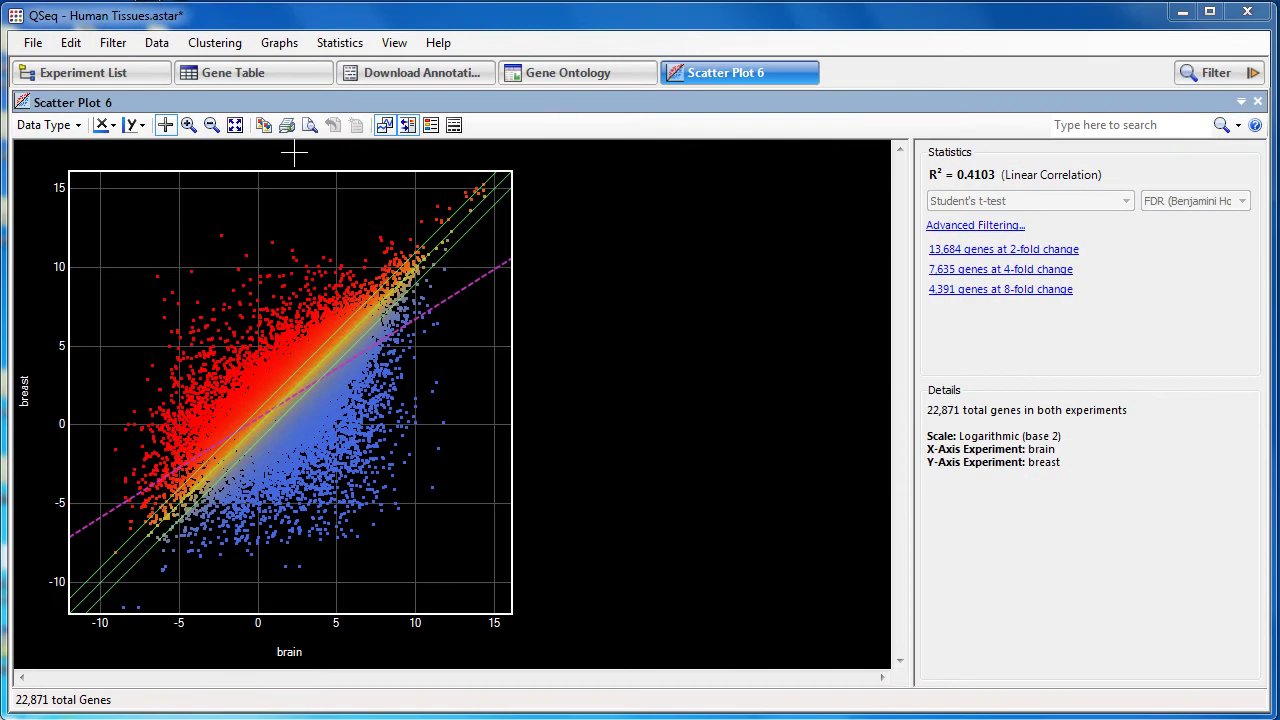
pyautogui.click(298, 660)
pyautogui.click(340, 706)
pyautogui.click(25, 398)
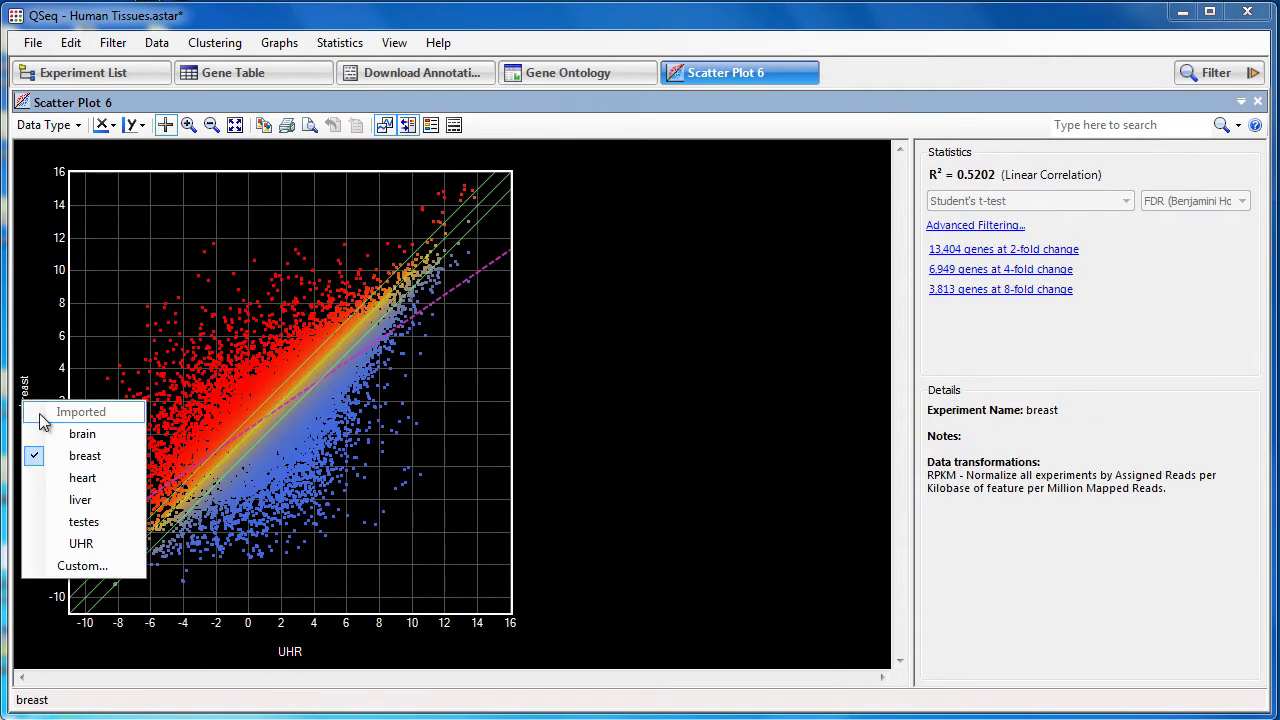
pyautogui.click(55, 433)
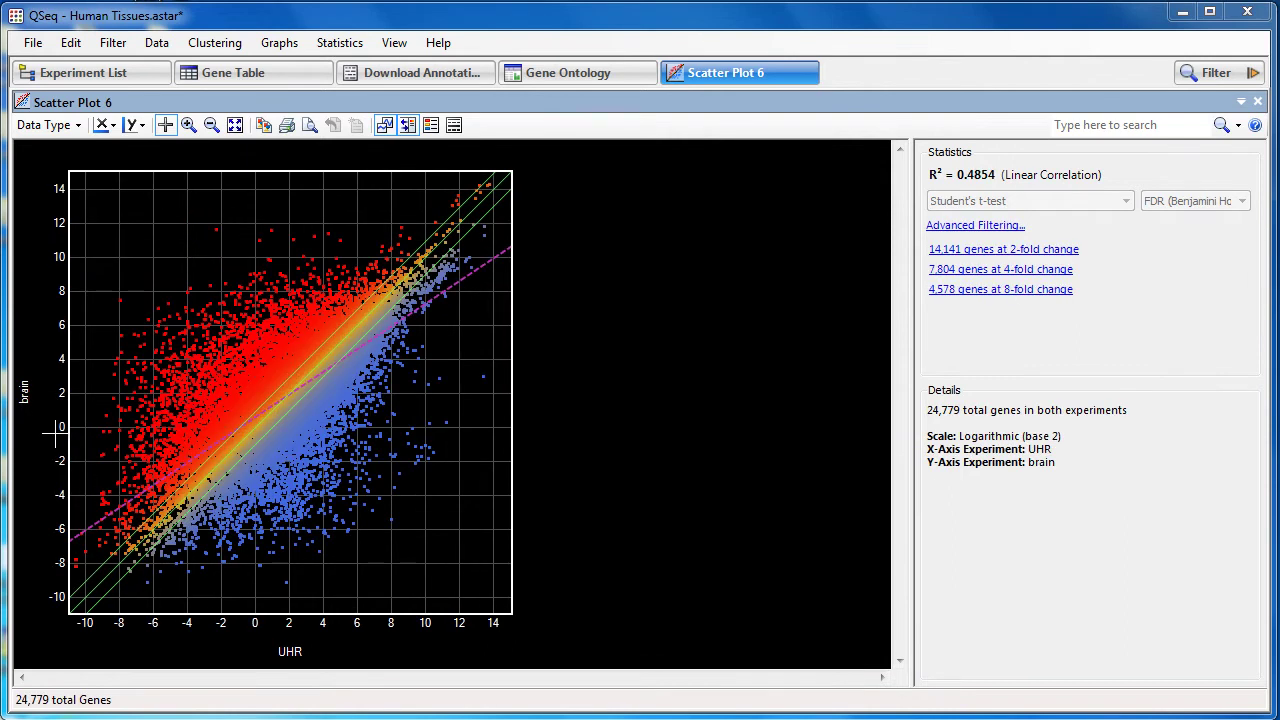
pyautogui.moveTo(90, 456)
pyautogui.mouseDown()
pyautogui.moveTo(205, 400)
pyautogui.moveTo(345, 262)
pyautogui.moveTo(390, 242)
pyautogui.mouseUp()
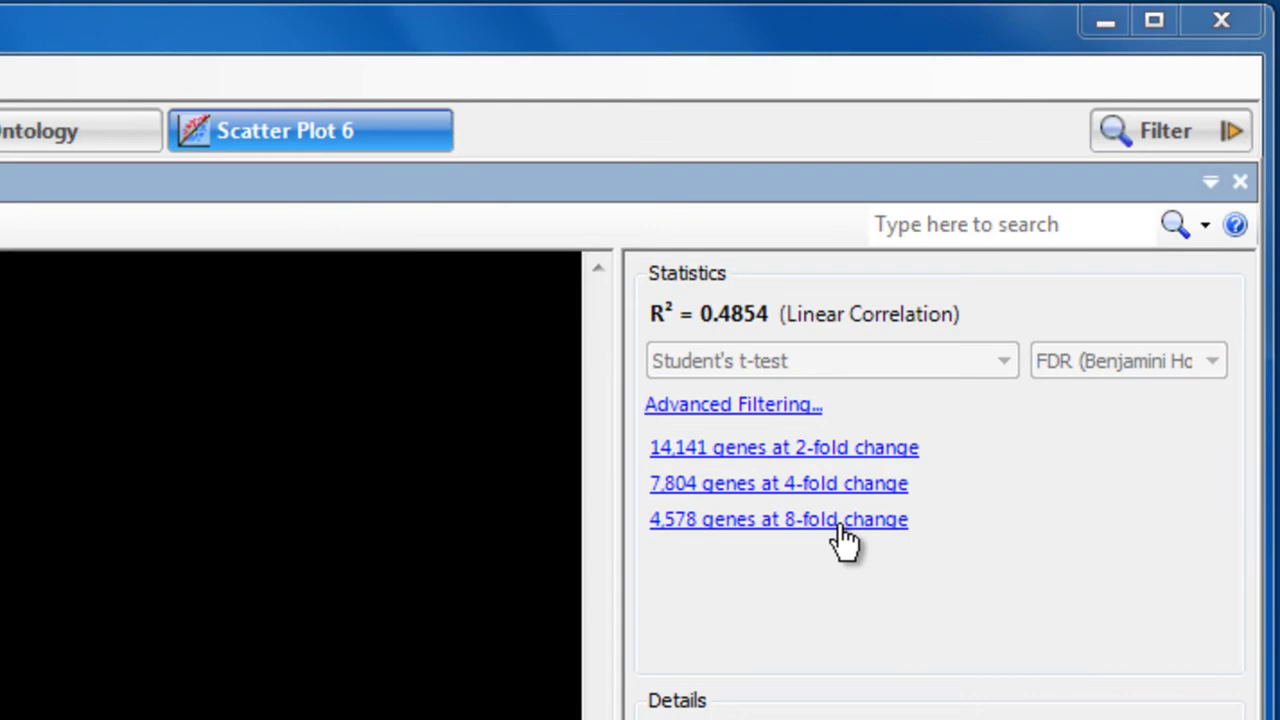
pyautogui.click(842, 528)
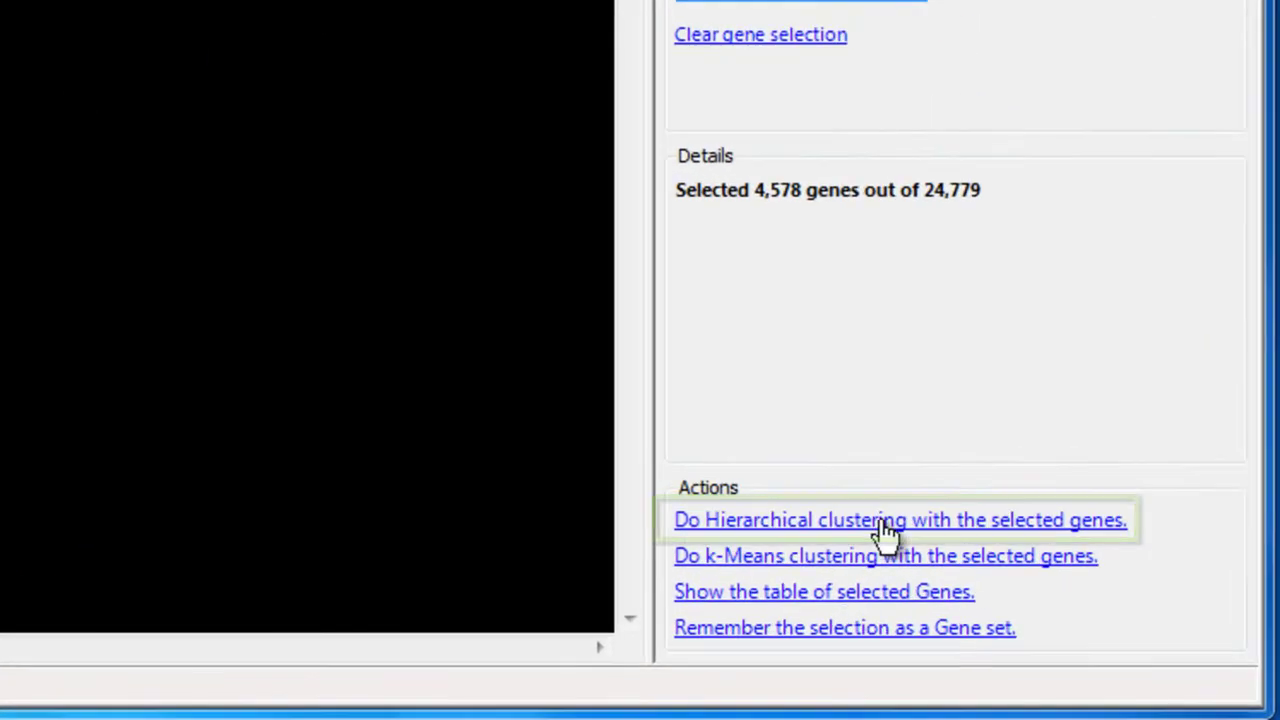
# Cluster the 4,578 selected genes into a heat map and view their Gene Ontology enrichment.
pyautogui.click(885, 523)
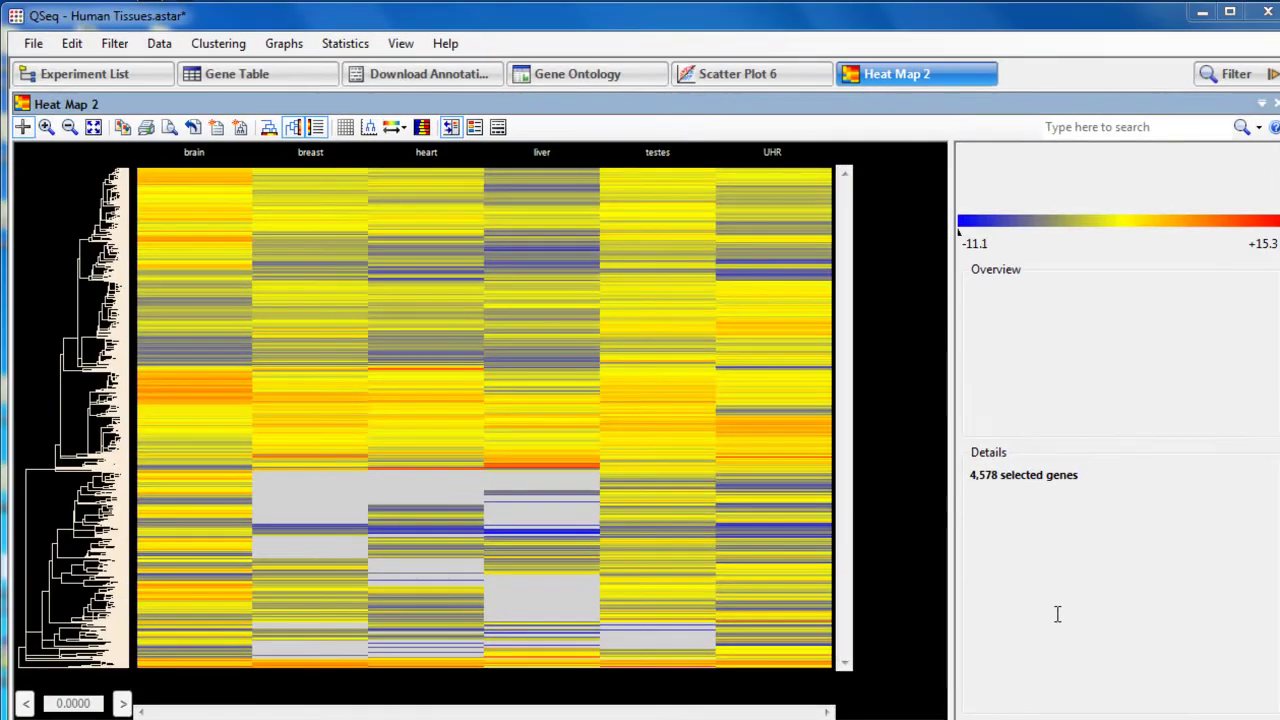
pyautogui.click(162, 44)
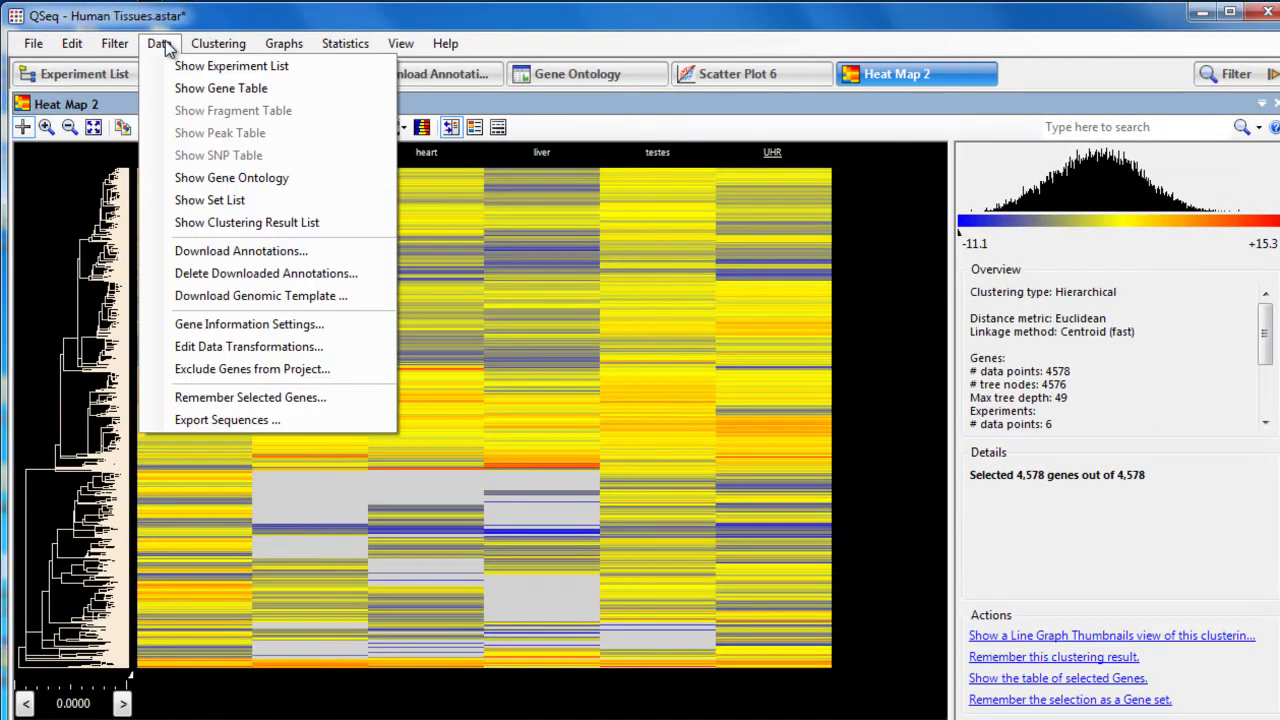
pyautogui.click(181, 251)
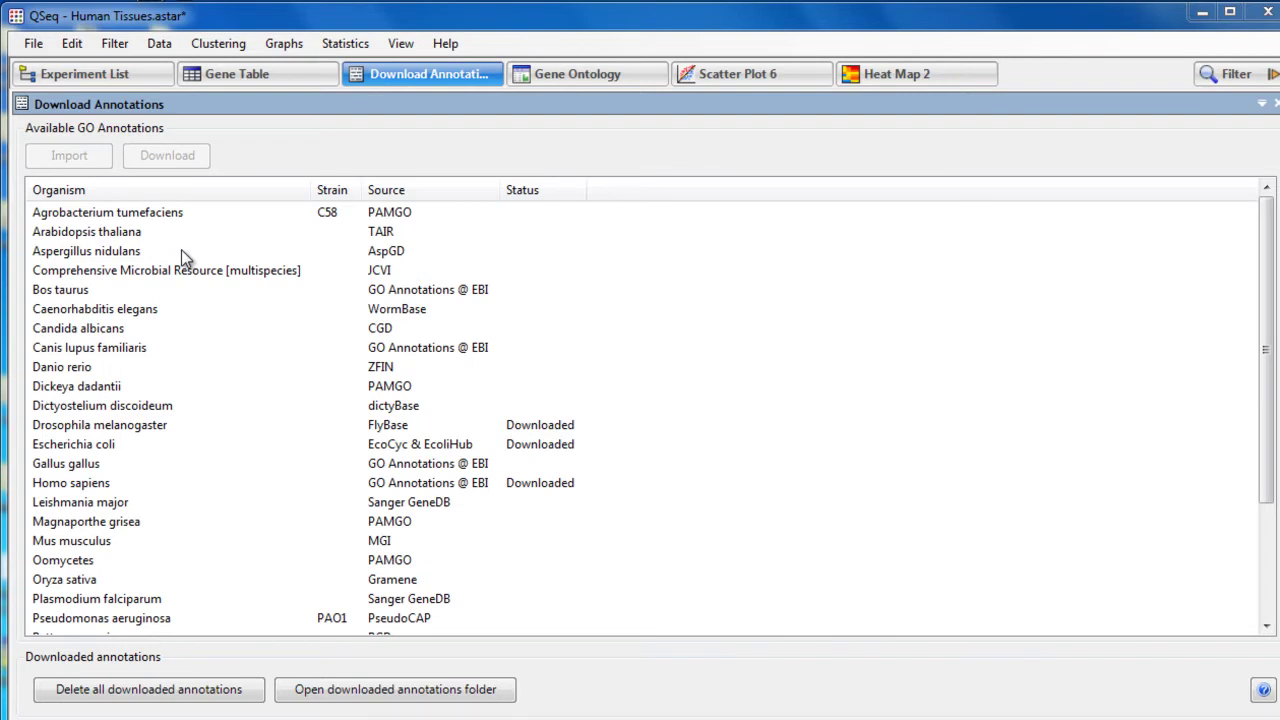
pyautogui.click(549, 80)
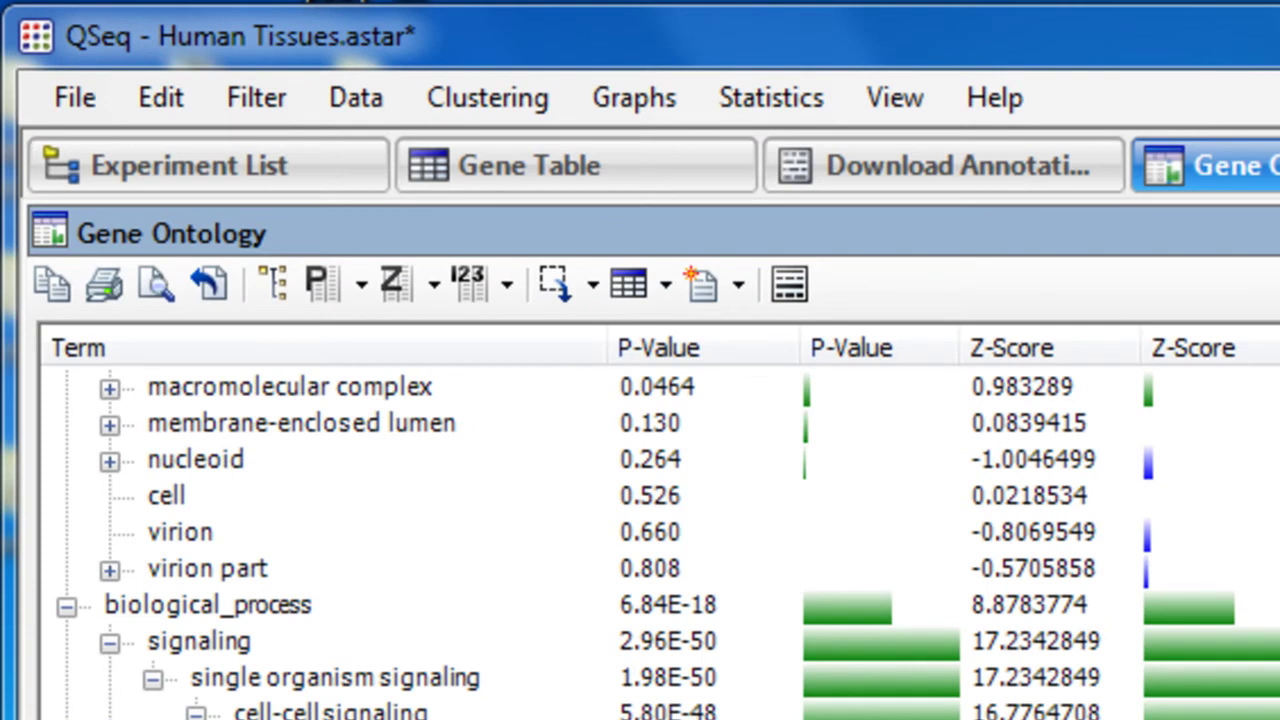
# Filter all genes for at least 4.00-fold brain/UHR change with GO receptor activity.
pyautogui.click(271, 98)
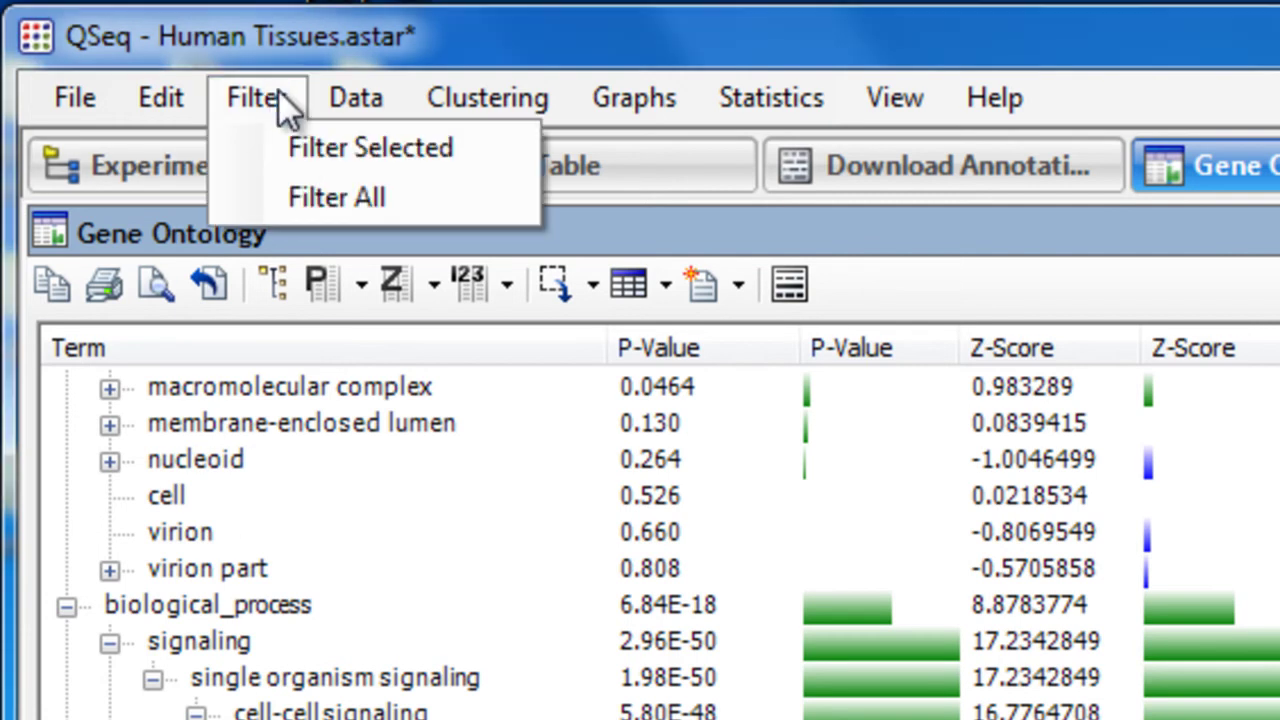
pyautogui.click(303, 210)
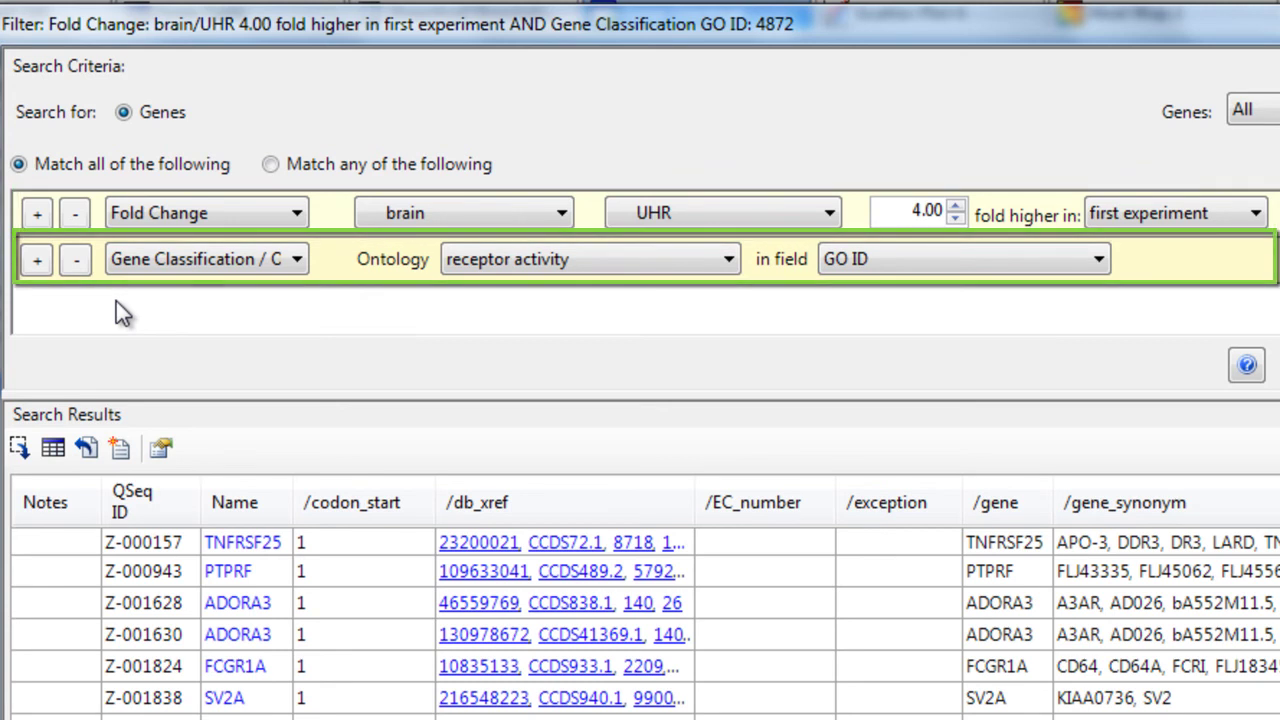
pyautogui.press('Return')
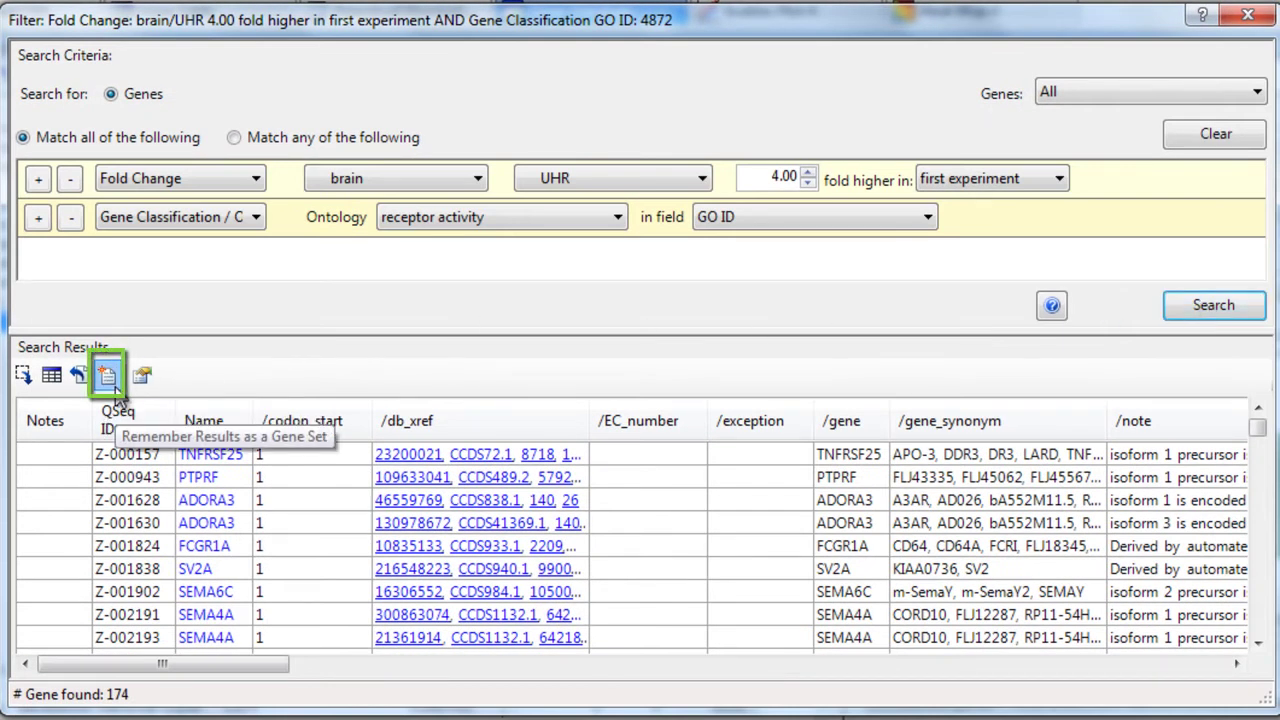
# Save the 174 matches as gene set 'Set 1', list it in the Gene Table, and select SEMA4A.
pyautogui.click(107, 376)
pyautogui.write('Set 1')
pyautogui.press('Return')
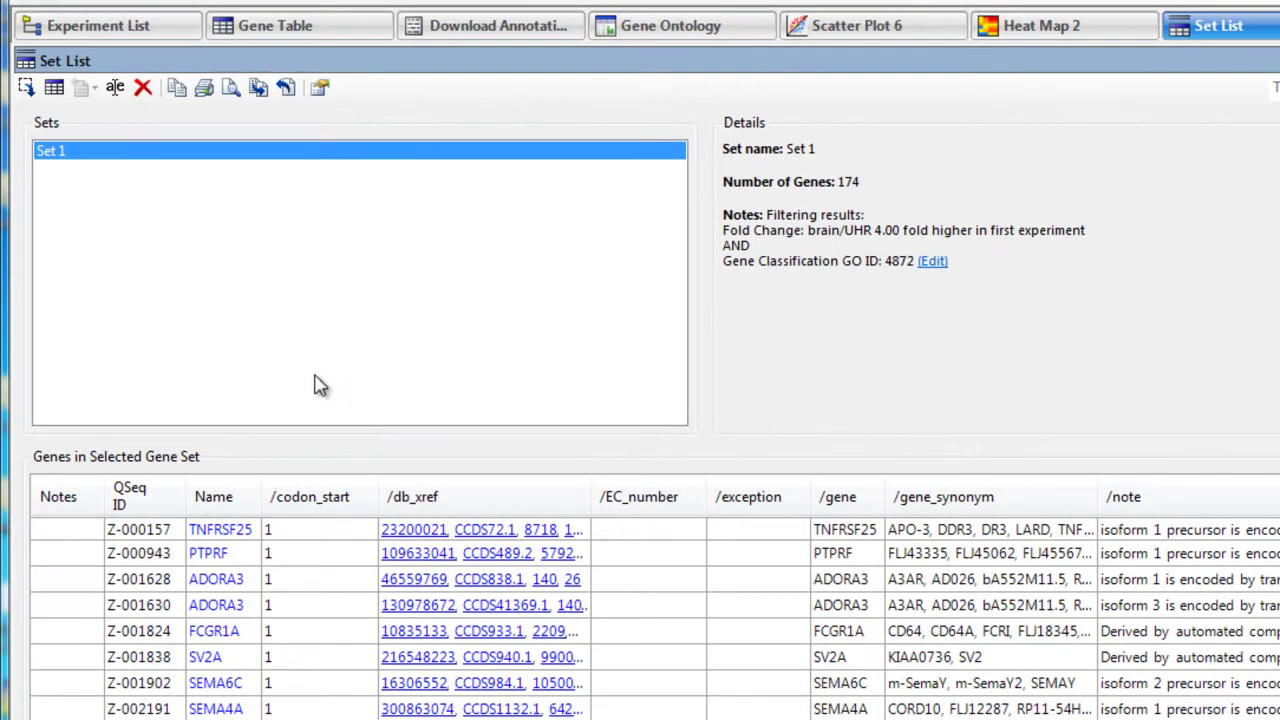
pyautogui.click(50, 97)
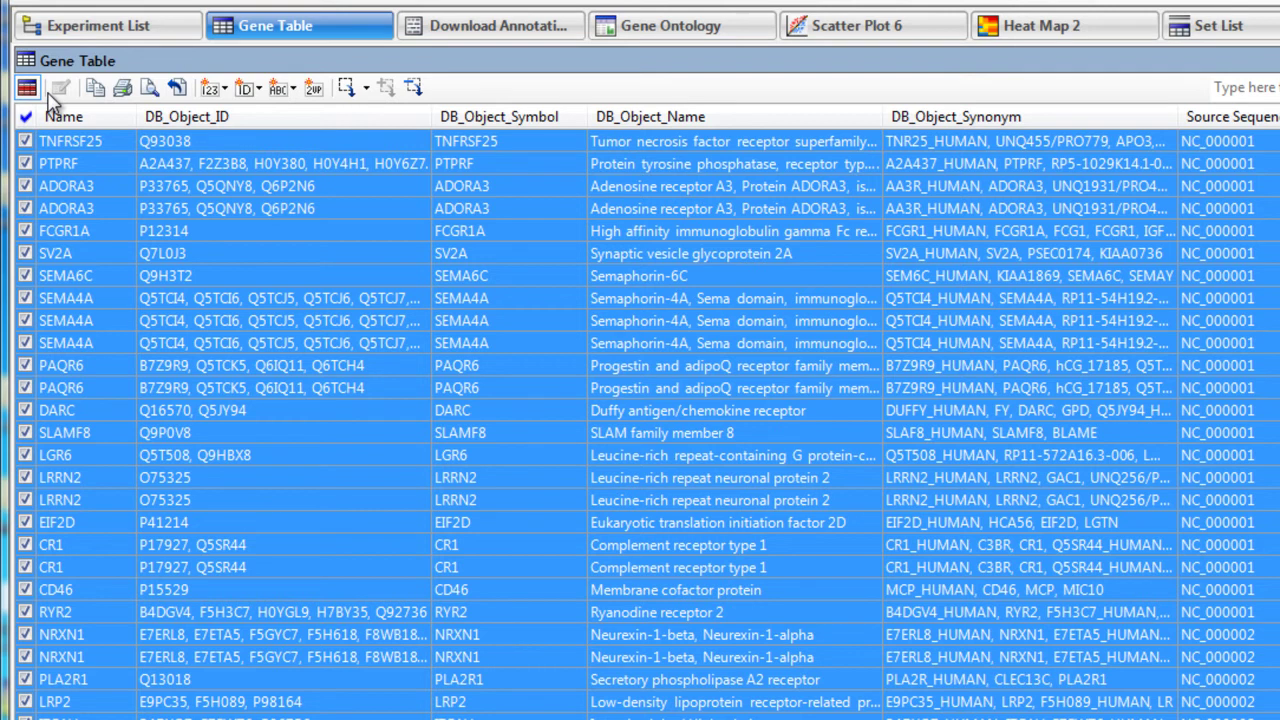
pyautogui.click(224, 298)
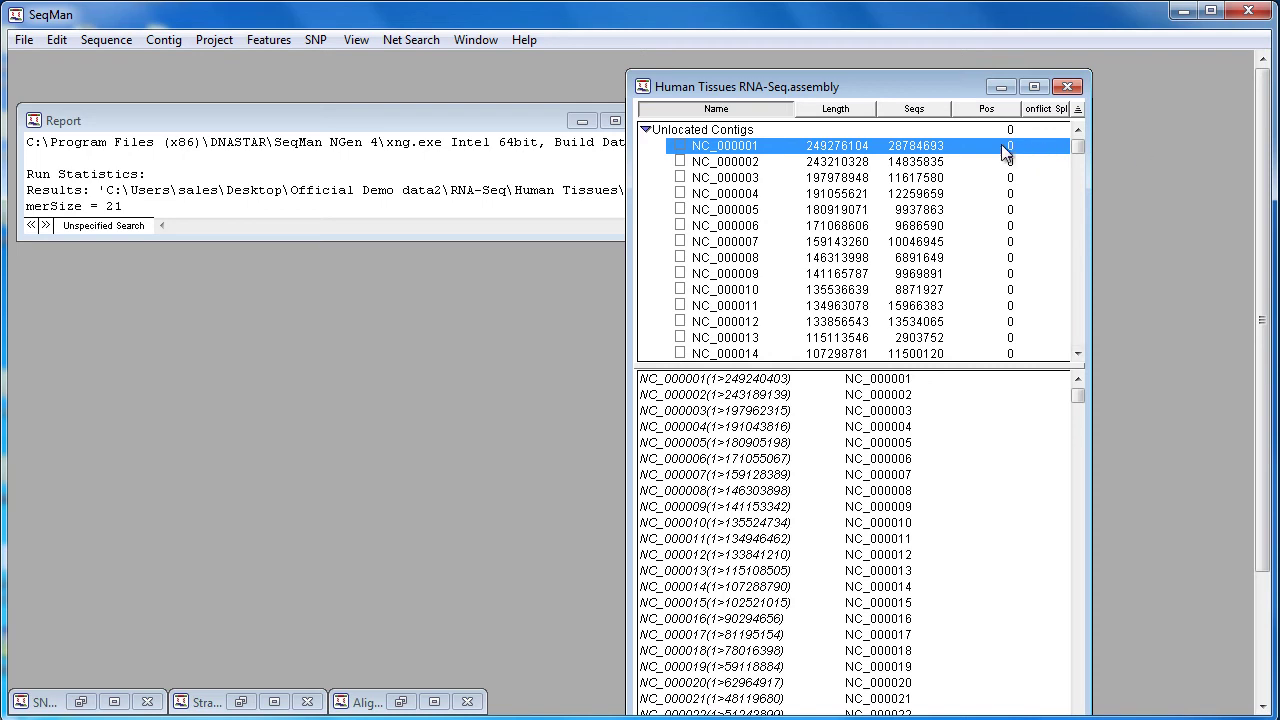
# Open the NC_000001 alignment maximized at SEMA4A and expand the Brain and Breast reads.
pyautogui.doubleClick(762, 147)
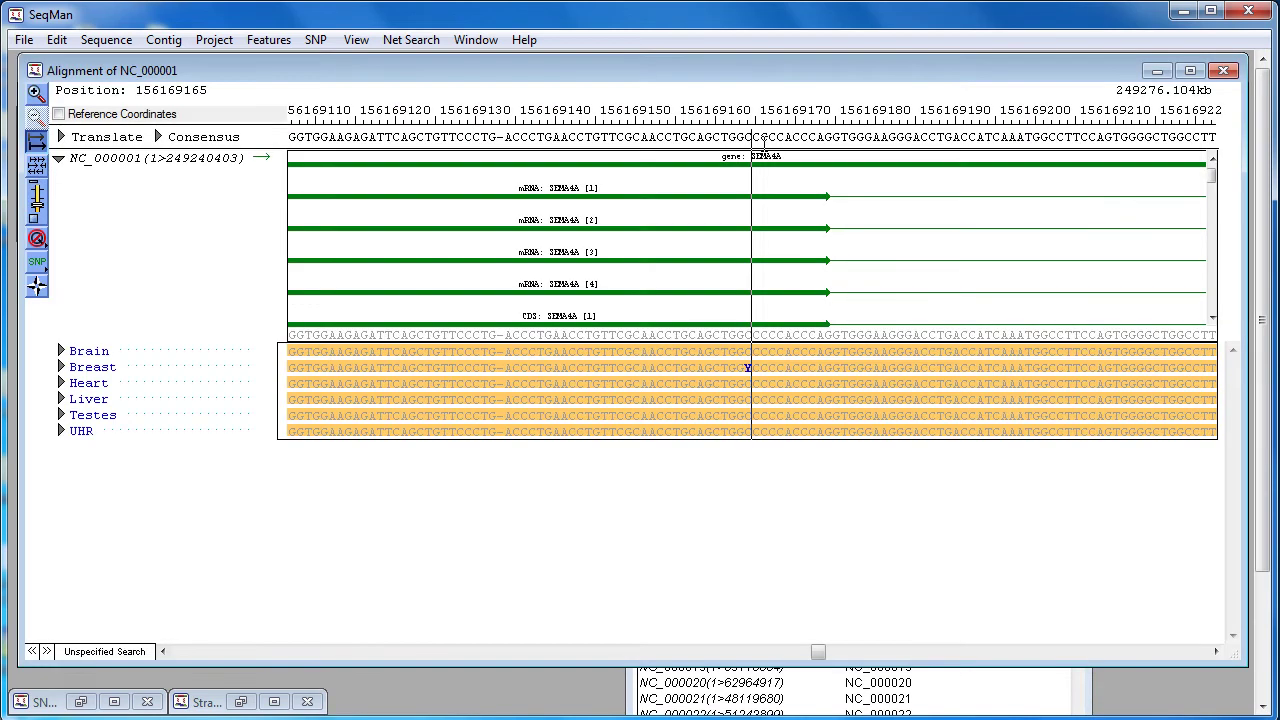
pyautogui.click(1191, 72)
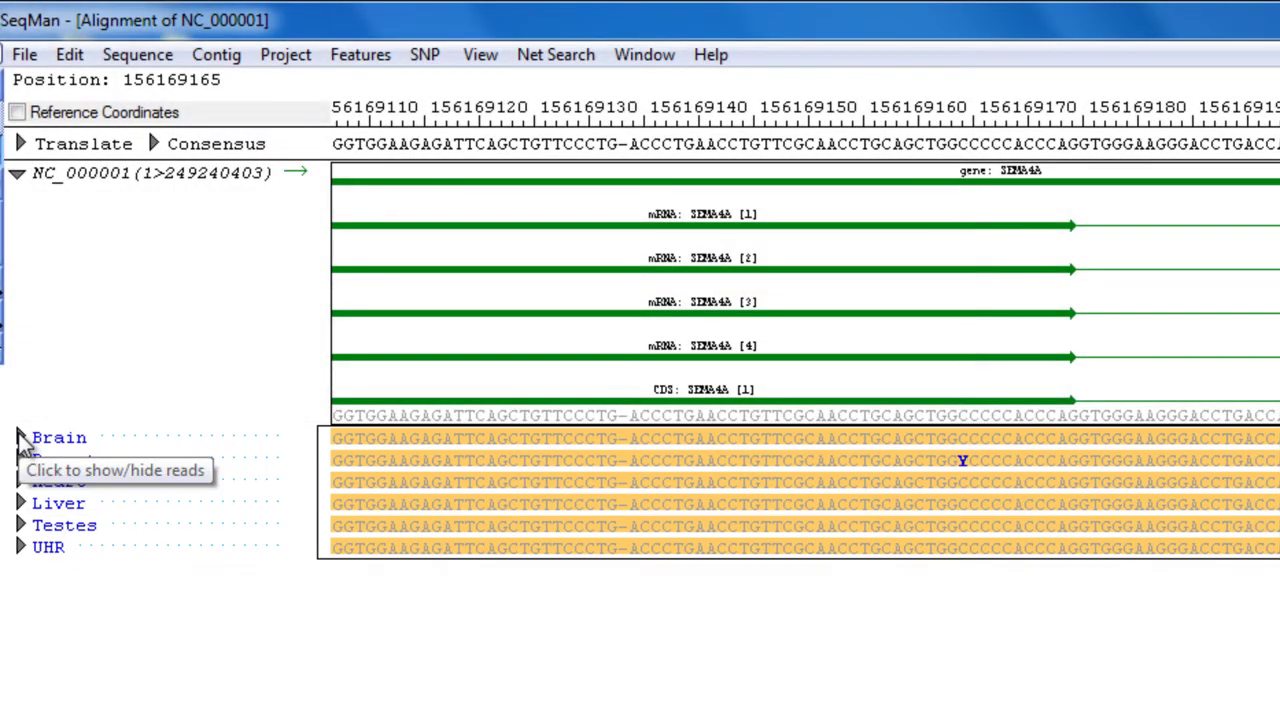
pyautogui.click(20, 438)
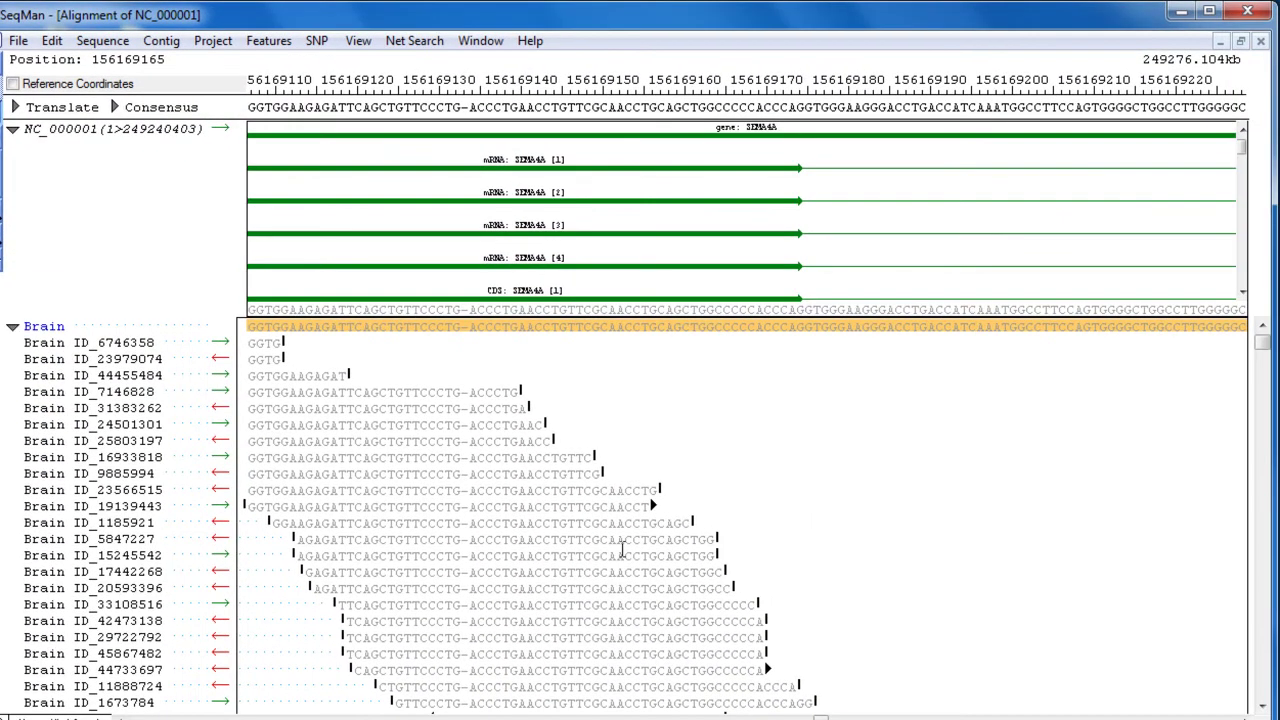
pyautogui.scroll(-3, 996, 494)
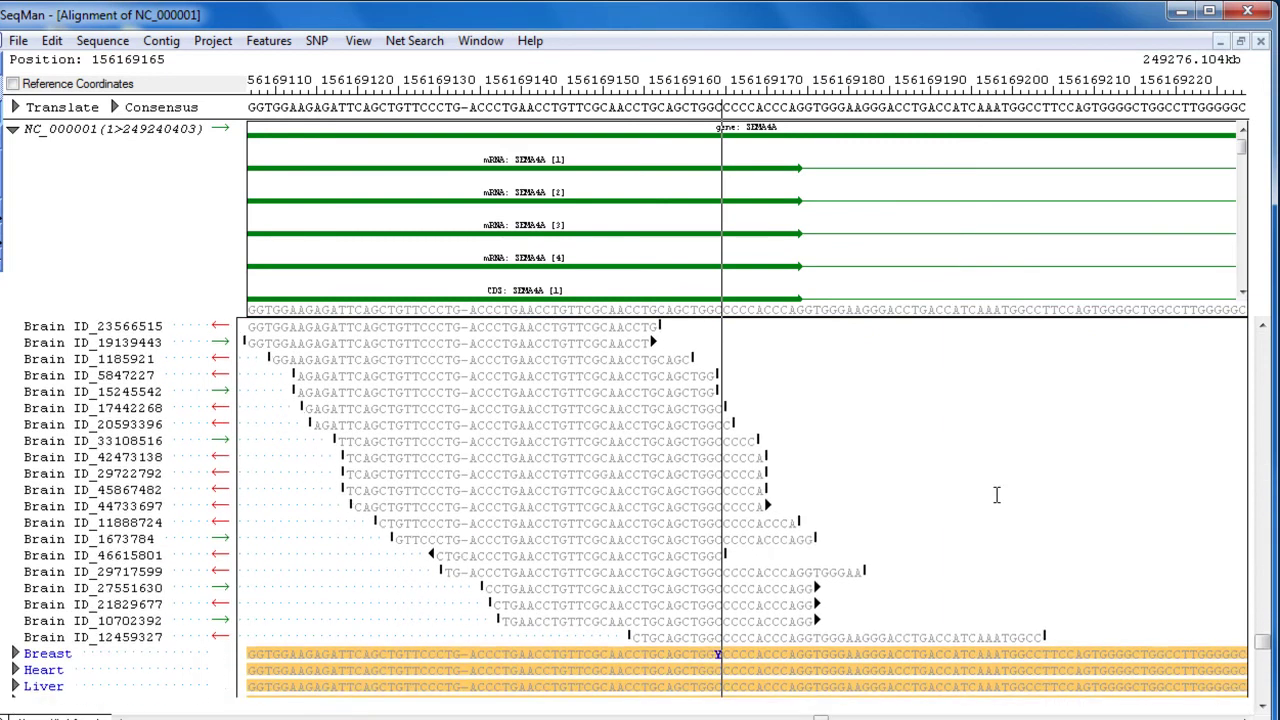
pyautogui.scroll(-1, 996, 494)
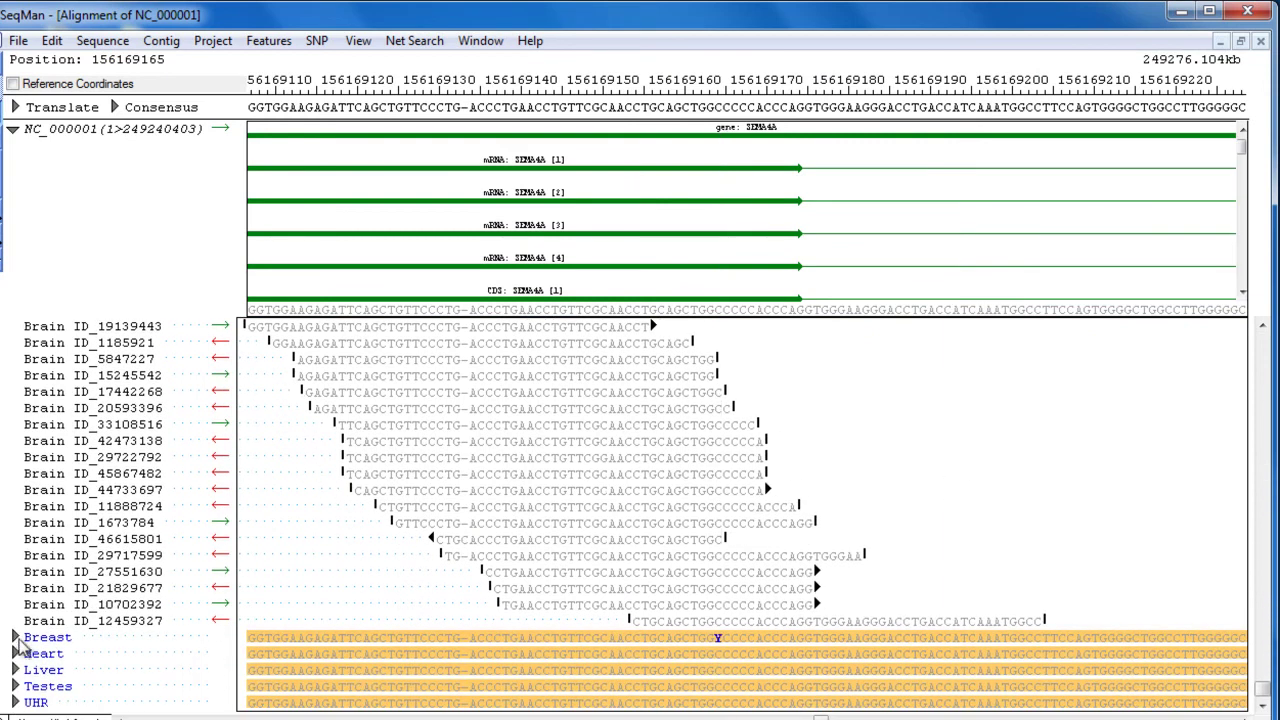
pyautogui.click(15, 637)
pyautogui.scroll(-2, 718, 558)
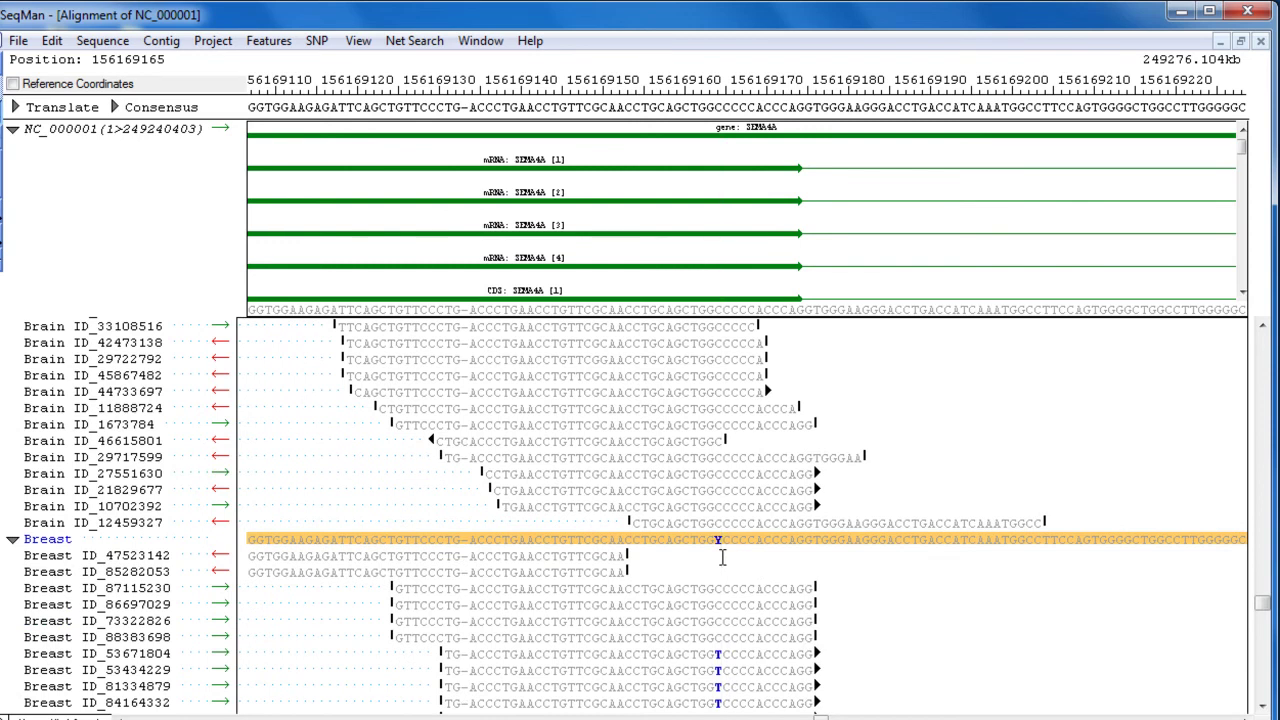
# Show the SEMA4A region in Strategy View and inspect the gene and mRNA feature annotations.
pyautogui.click(161, 40)
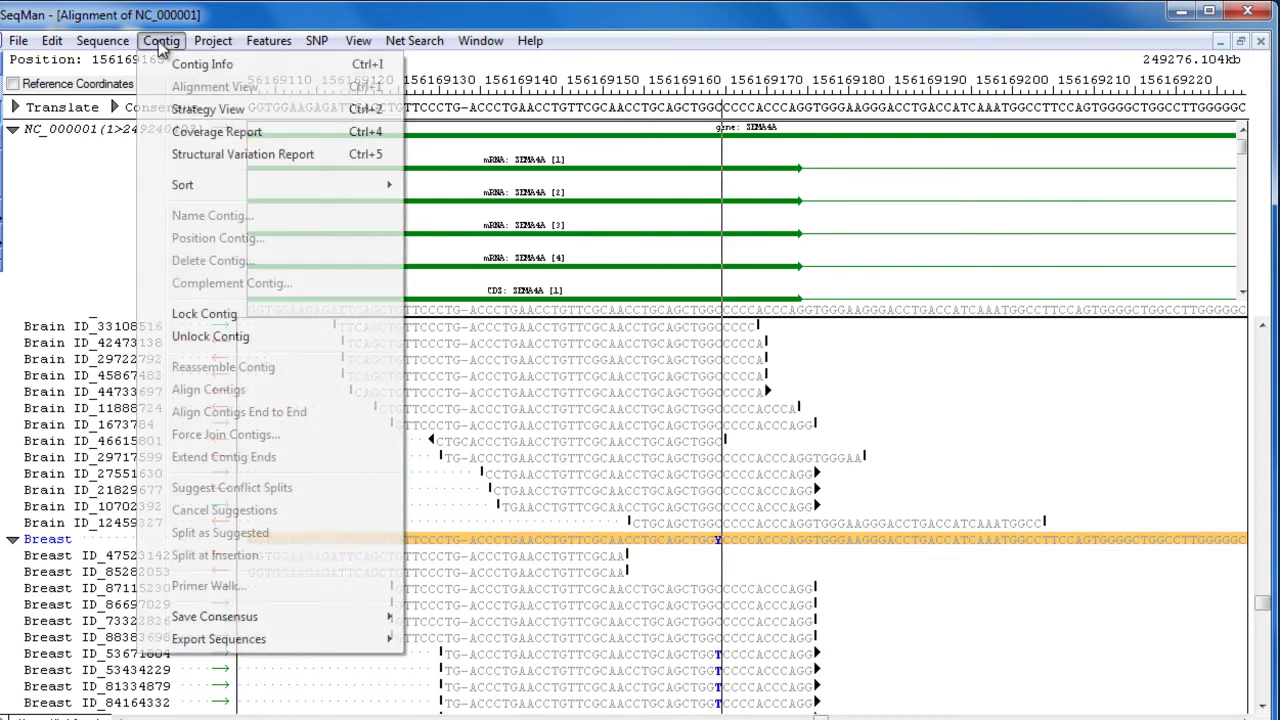
pyautogui.click(181, 110)
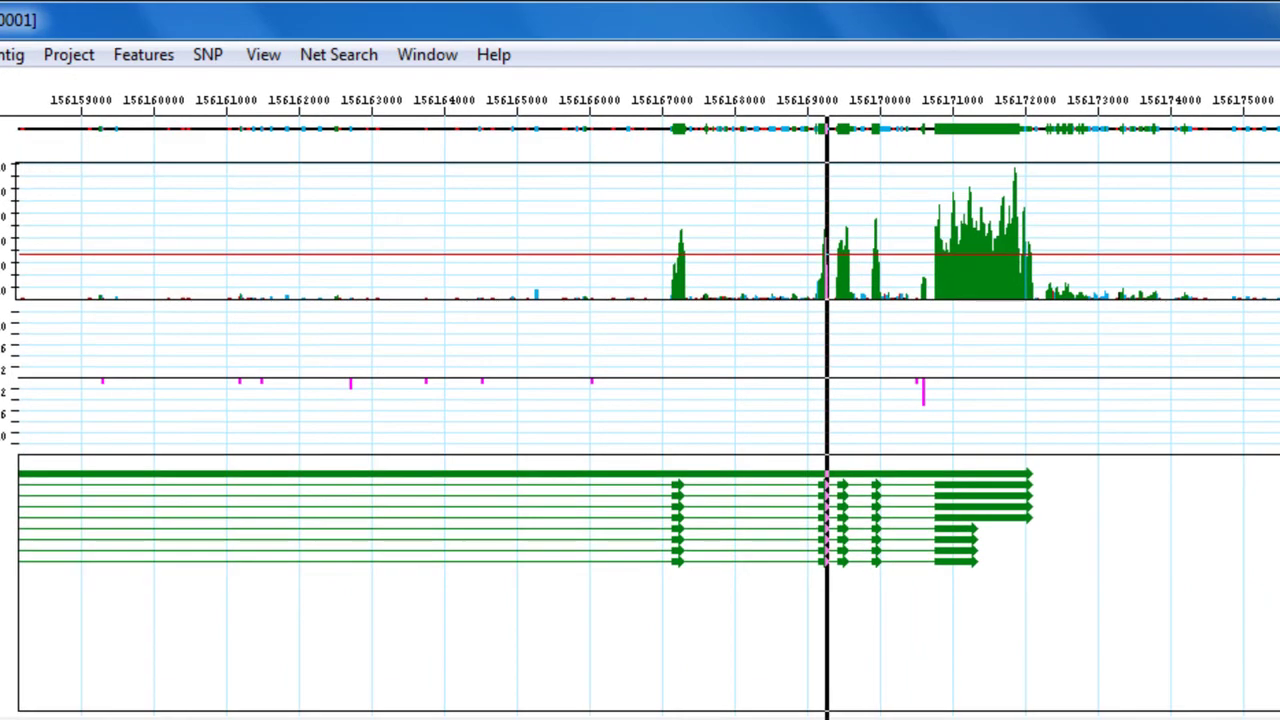
pyautogui.moveTo(85, 482)
pyautogui.moveTo(679, 497)
# Open the SNP Statistics Report listing NC_000001's 11328 putative SNPs.
pyautogui.click(224, 56)
pyautogui.click(277, 86)
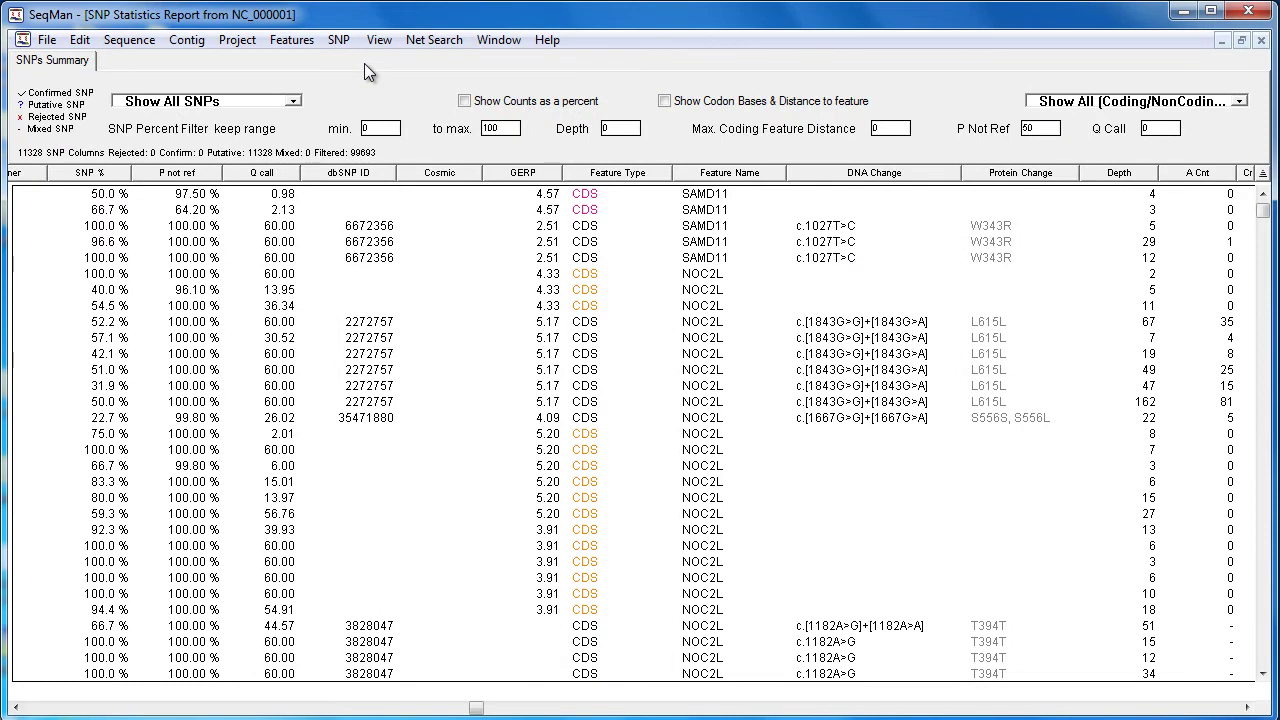